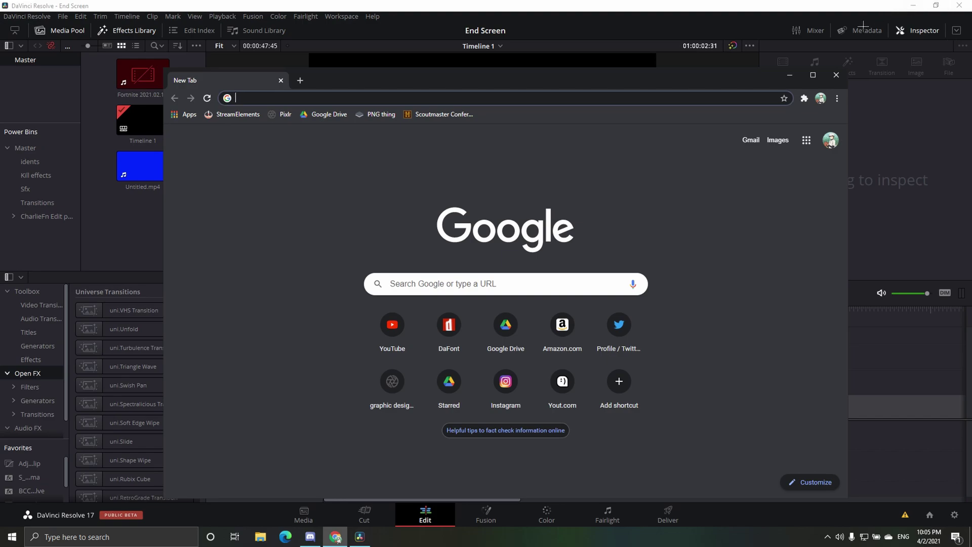
{"action": "type", "text": "https://rekonise.com/endscreen-3p7q8"}
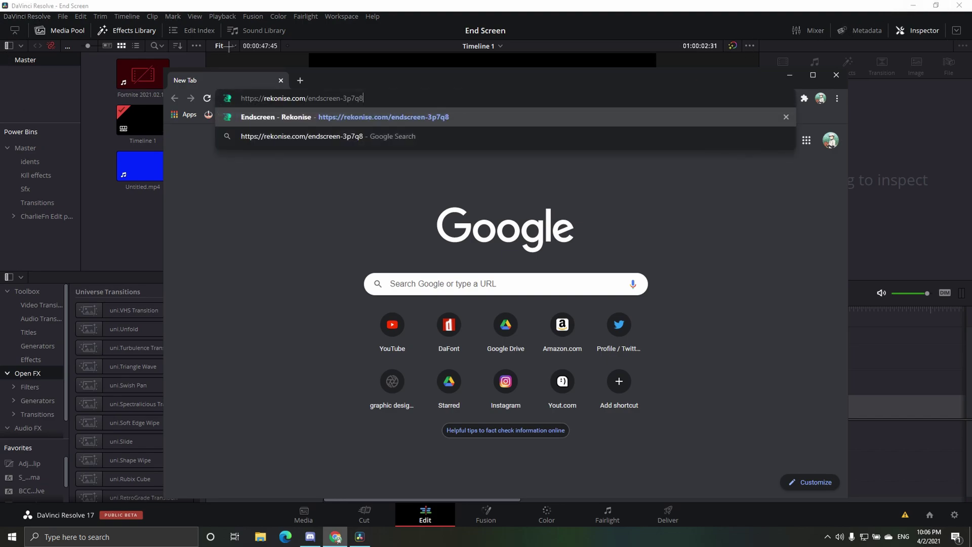
{"action": "key", "text": "Return"}
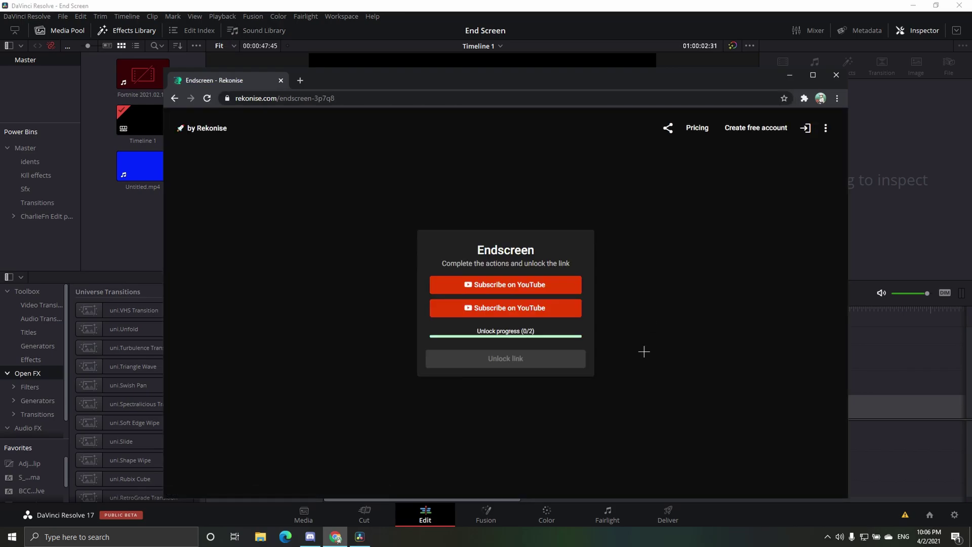
{"action": "left_click", "coordinate": [504, 286]}
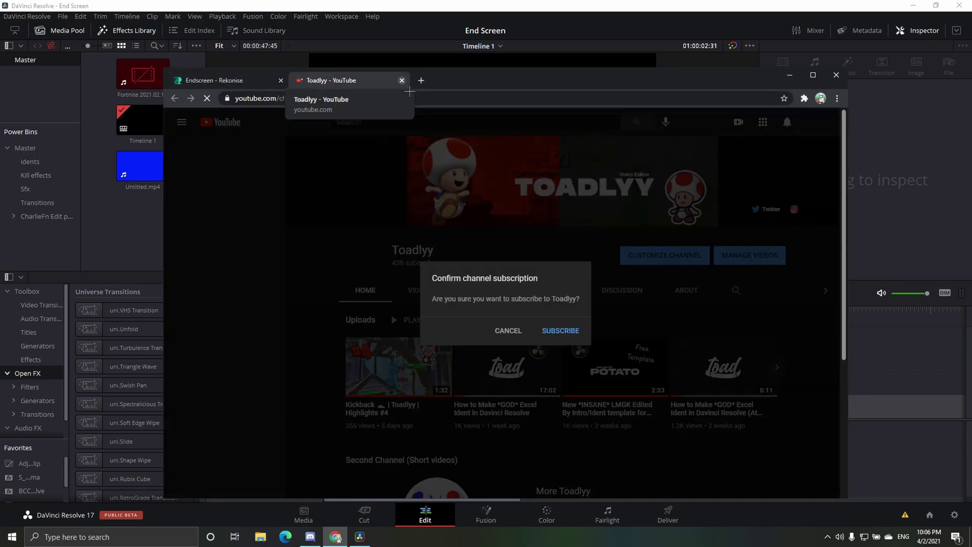
{"action": "left_click", "coordinate": [560, 330]}
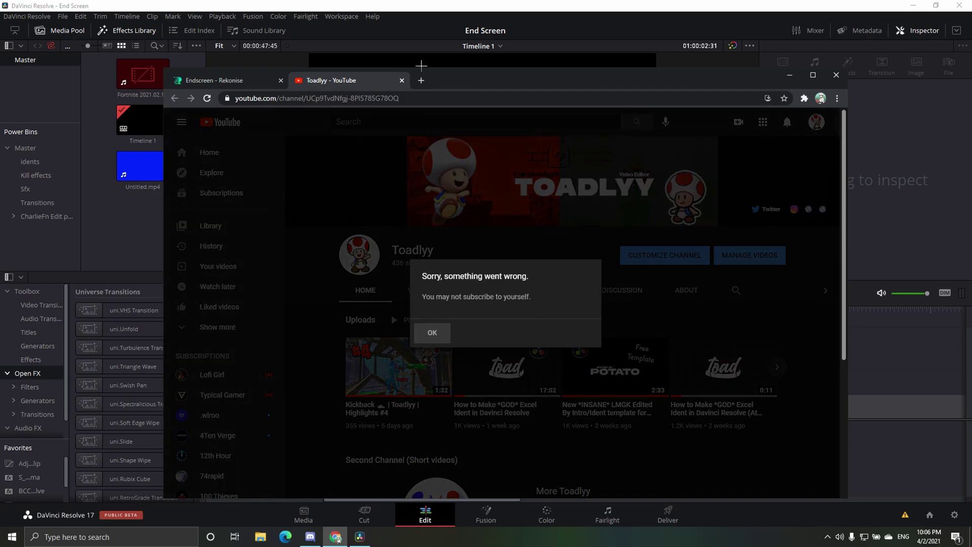
{"action": "left_click", "coordinate": [438, 338]}
{"action": "left_click", "coordinate": [402, 80]}
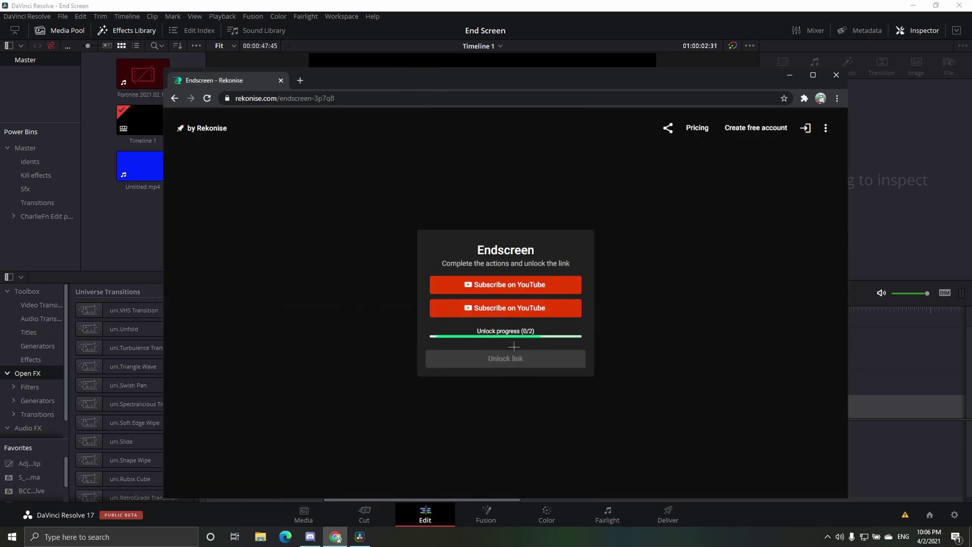
Carry out the second Subscribe on YouTube action, look over the More Toadlyy channel and close it.
{"action": "left_click", "coordinate": [516, 307]}
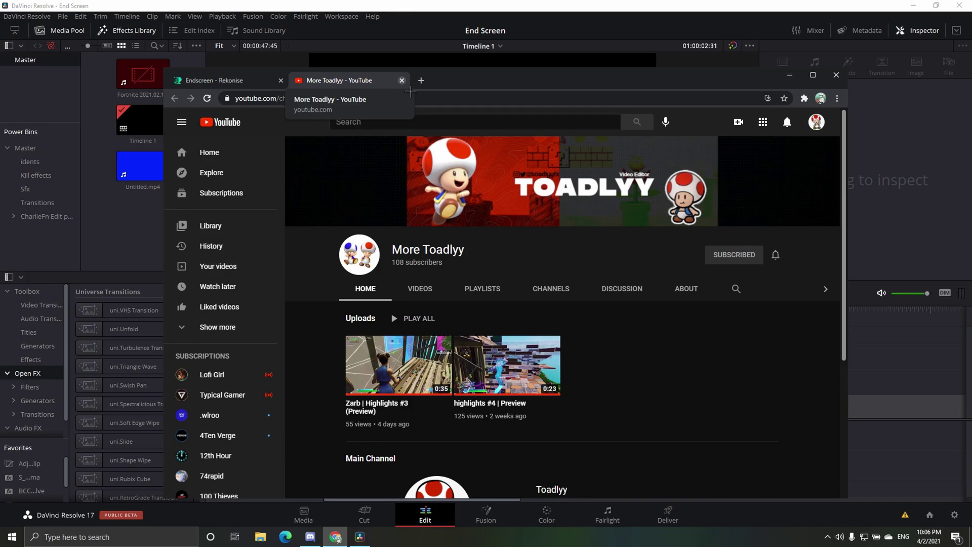
{"action": "scroll", "coordinate": [506, 300], "scroll_direction": "down", "scroll_amount": 2}
{"action": "scroll", "coordinate": [502, 270], "scroll_direction": "up", "scroll_amount": 2}
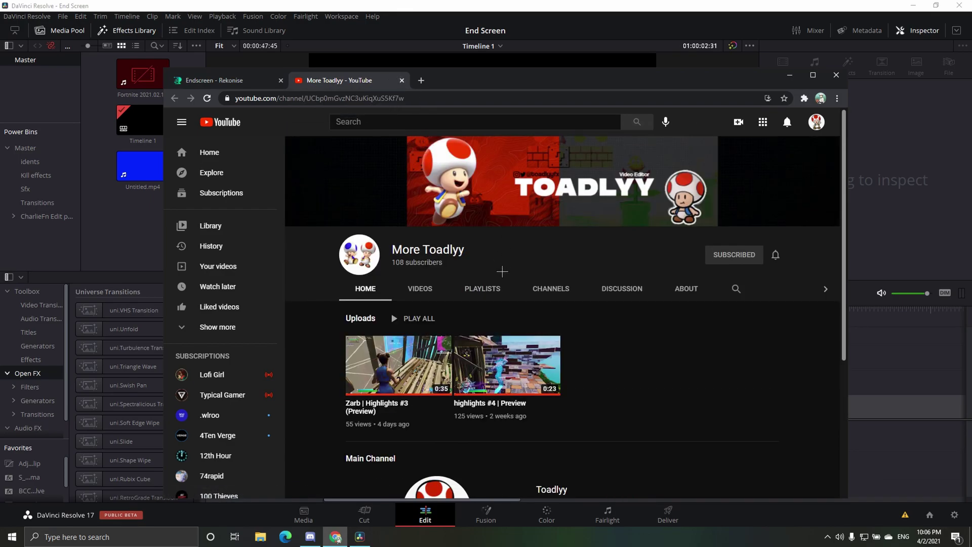
{"action": "left_click", "coordinate": [402, 80]}
Unlock the Endscreen link, closing the advertising page, to reach End Screen.drp on Google Drive.
{"action": "left_click", "coordinate": [510, 363]}
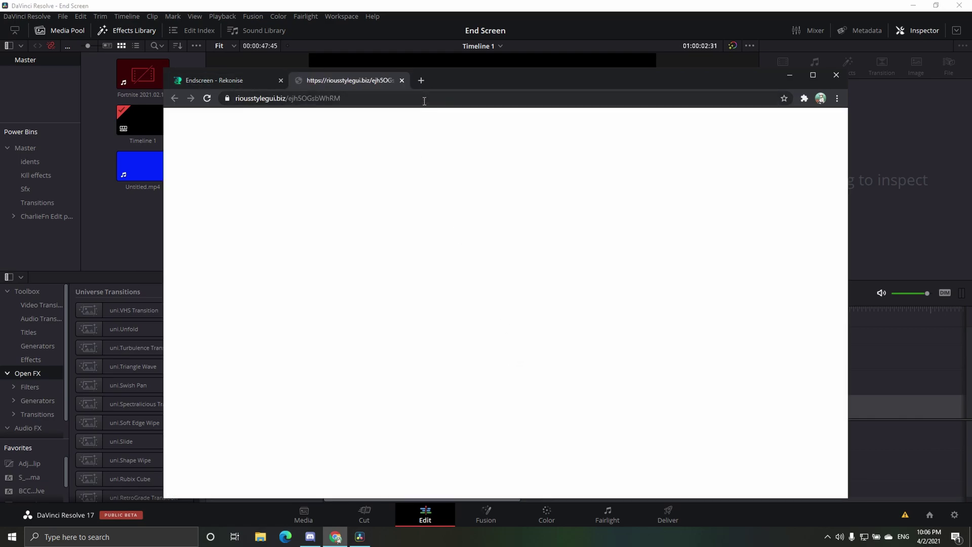
{"action": "left_click", "coordinate": [402, 80]}
{"action": "left_click", "coordinate": [452, 364]}
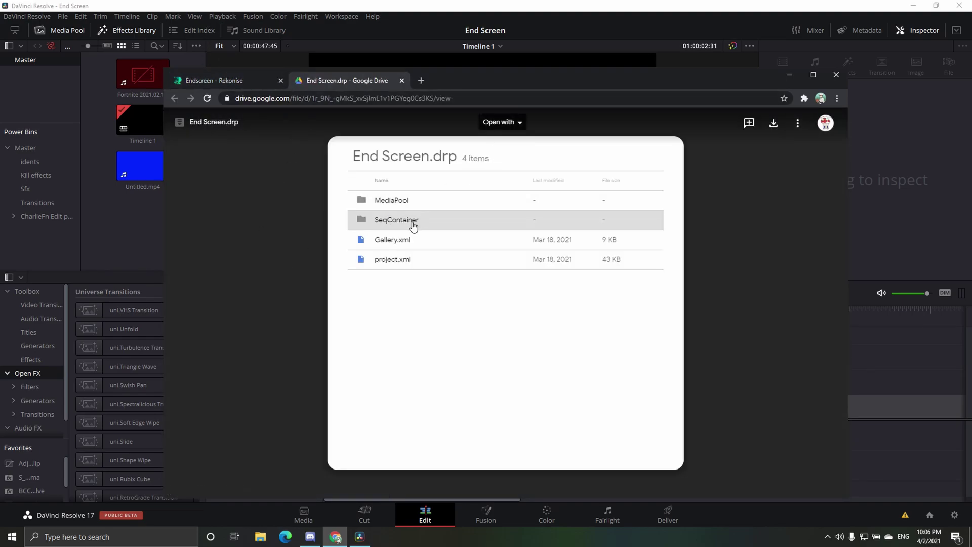
Download End Screen.drp and save it in the Downloads folder as End Screen.
{"action": "left_click", "coordinate": [773, 123]}
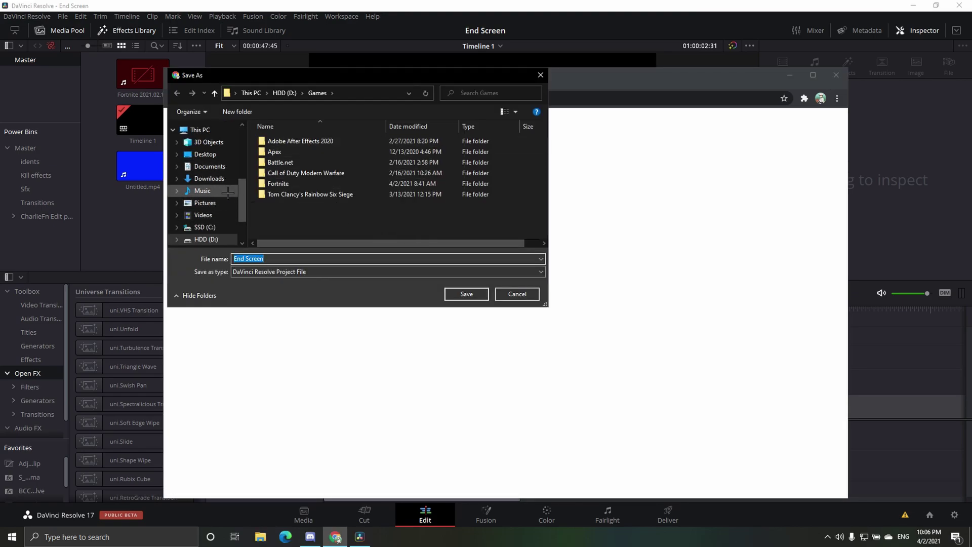
{"action": "left_click", "coordinate": [228, 191]}
{"action": "left_click", "coordinate": [225, 166]}
{"action": "left_click", "coordinate": [226, 179]}
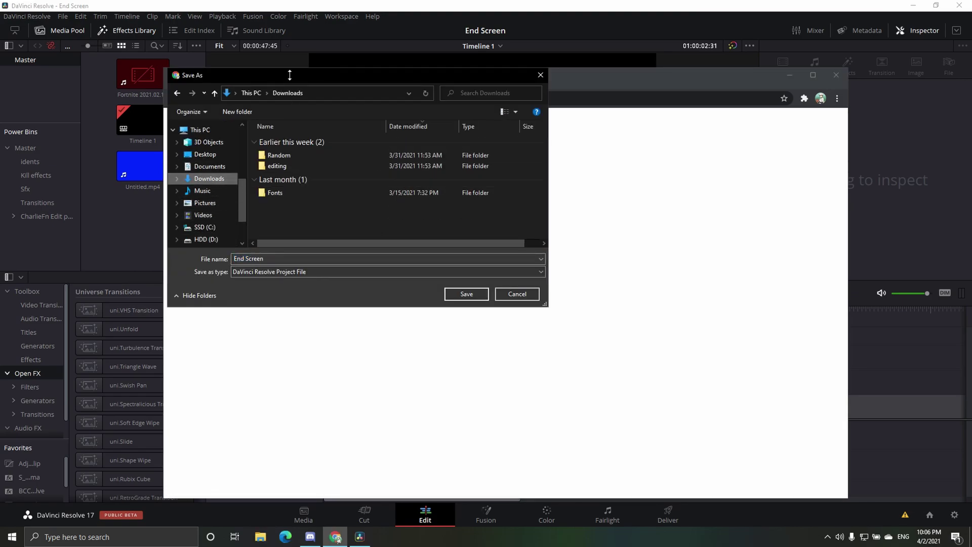
{"action": "left_click", "coordinate": [460, 299]}
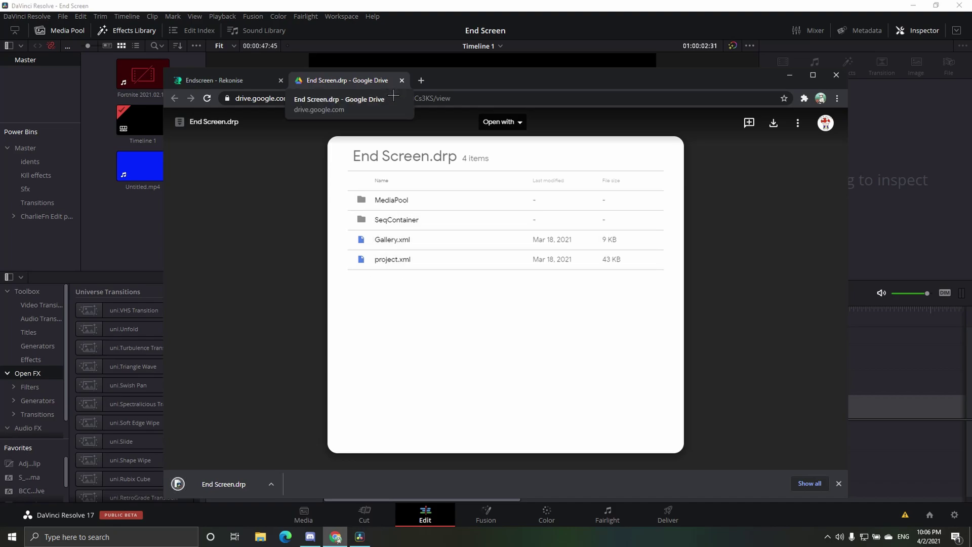
Open the downloaded End Screen.drp in DaVinci Resolve and import it under the project name "Tutuorial Endscreen".
{"action": "left_click", "coordinate": [278, 484]}
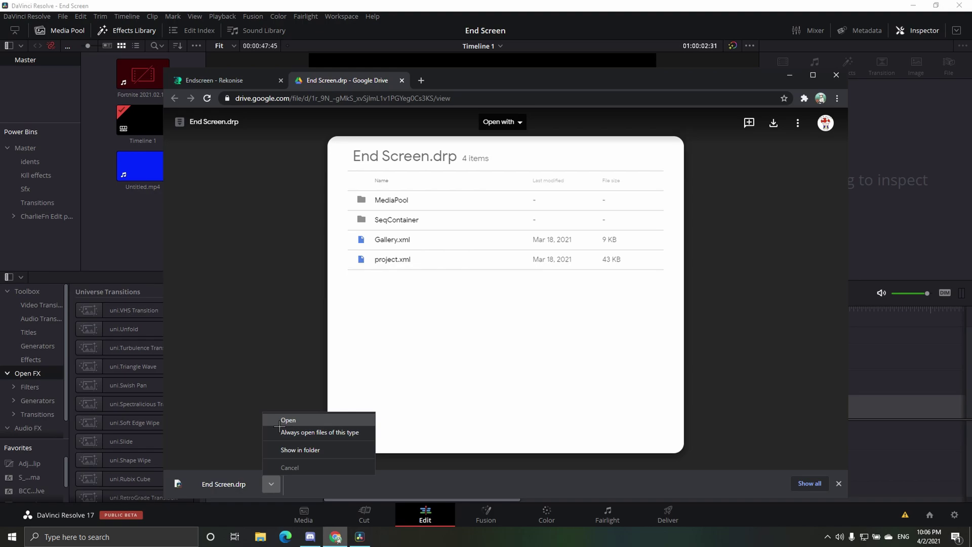
{"action": "left_click", "coordinate": [280, 425]}
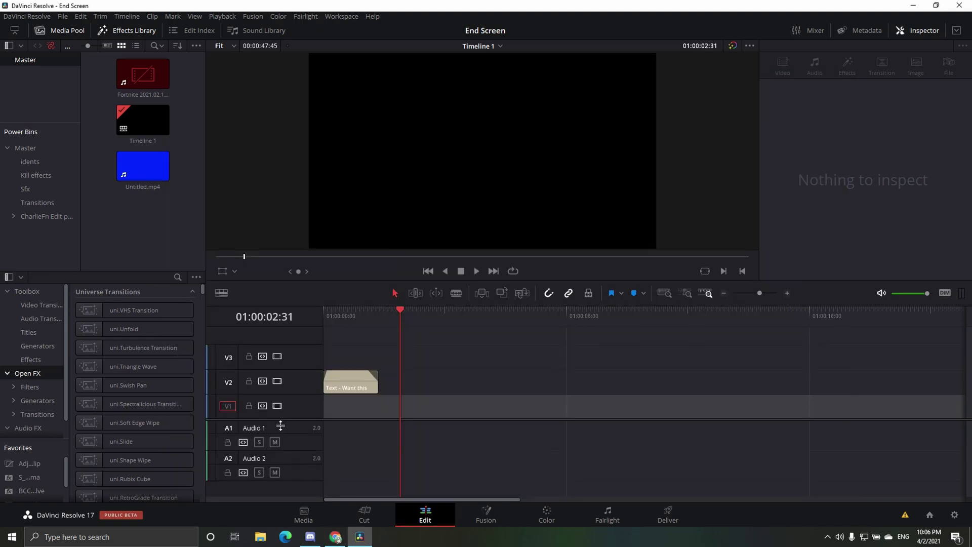
{"action": "key", "text": "BackSpace"}
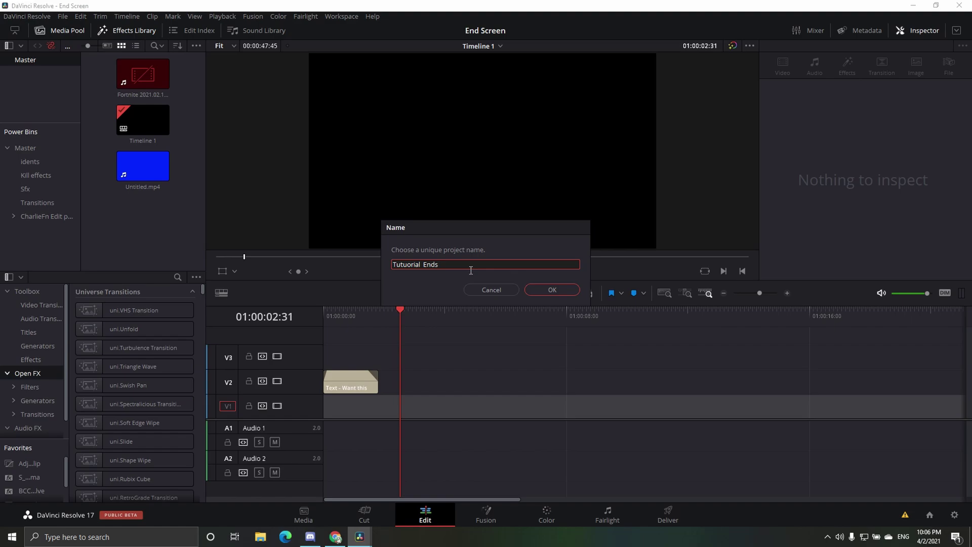
{"action": "left_click", "coordinate": [559, 291]}
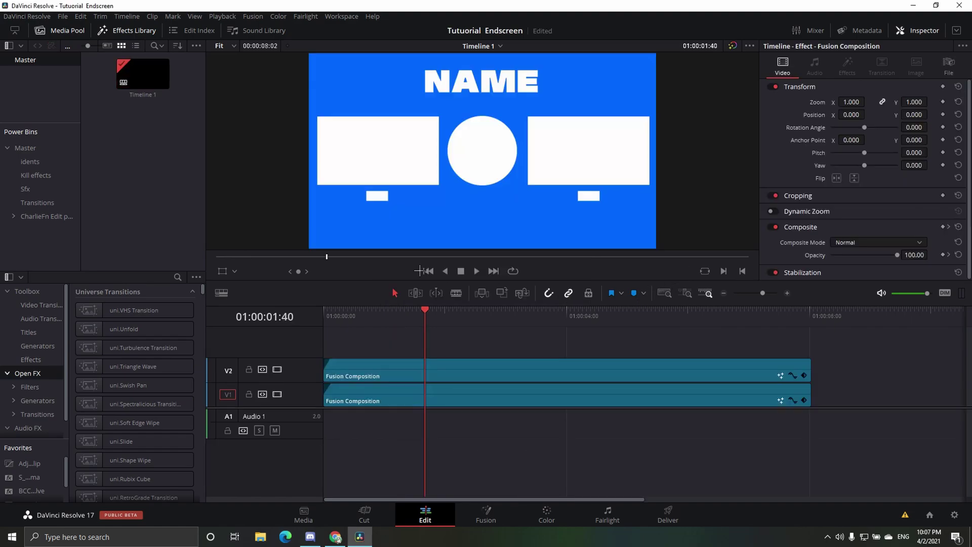
Play the end screen timeline from the start and return the playhead to 01:00:00:57.
{"action": "left_click_drag", "start_coordinate": [437, 311], "coordinate": [284, 306]}
{"action": "key", "text": "space"}
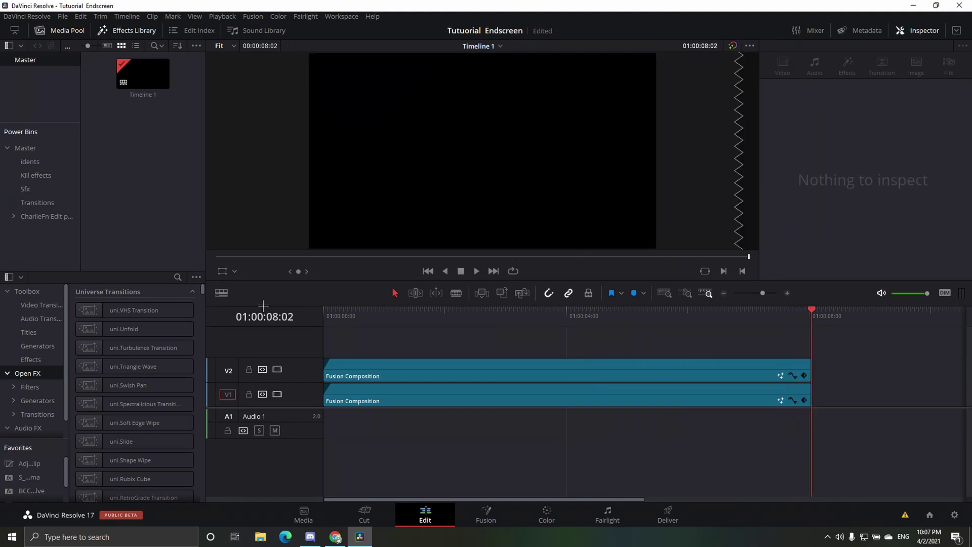
{"action": "left_click", "coordinate": [382, 312]}
Open the Fusion Composition clip on track V2 in the Fusion page.
{"action": "left_click", "coordinate": [422, 376]}
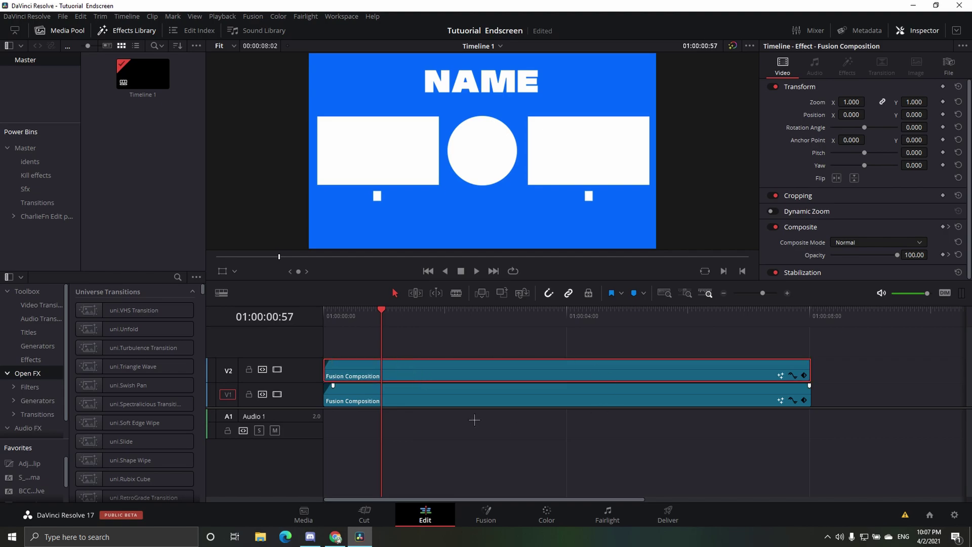
{"action": "right_click", "coordinate": [452, 375]}
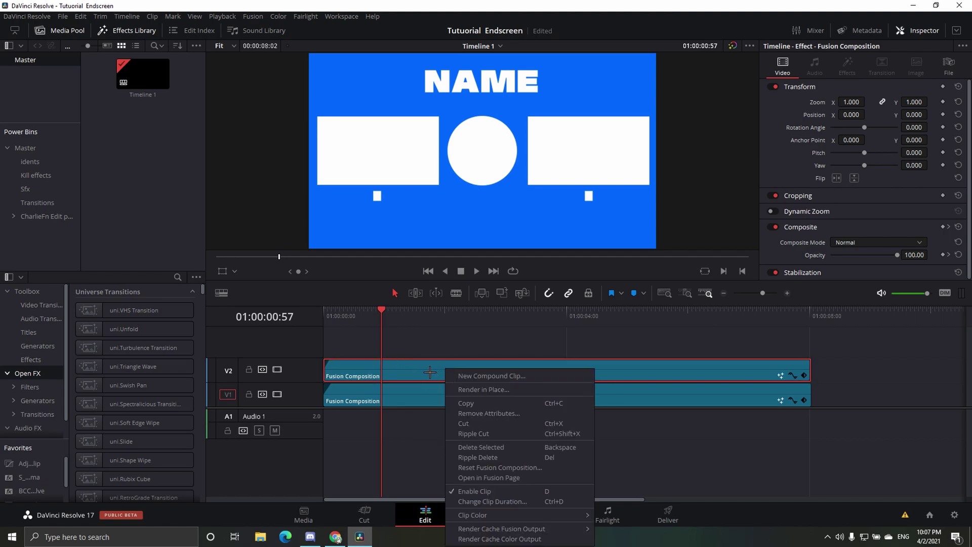
{"action": "left_click", "coordinate": [493, 478]}
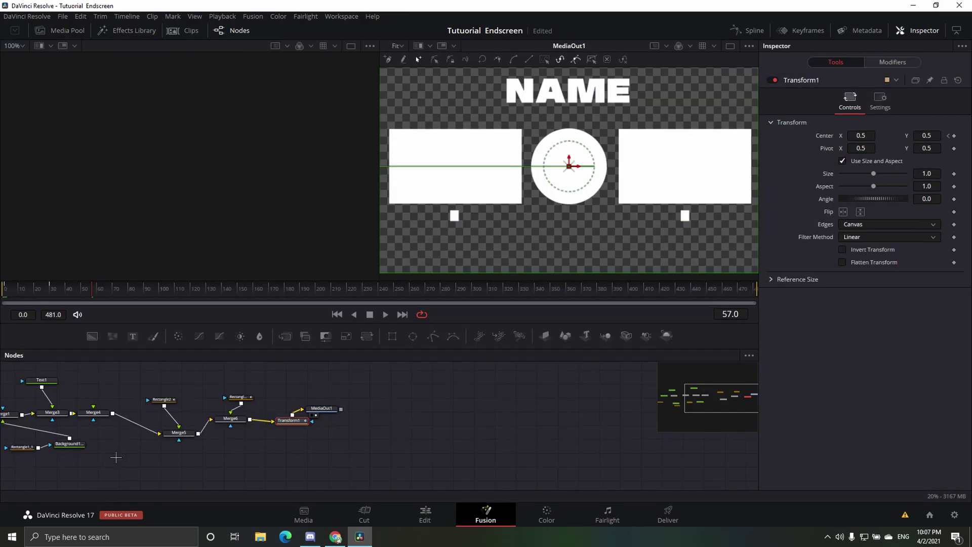
Find the Text1 node in the composition and replace its placeholder text with "Toad".
{"action": "left_click_drag", "start_coordinate": [180, 419], "coordinate": [514, 406]}
{"action": "scroll", "coordinate": [488, 408], "scroll_direction": "up", "scroll_amount": 2}
{"action": "left_click_drag", "start_coordinate": [486, 442], "coordinate": [441, 457]}
{"action": "scroll", "coordinate": [476, 455], "scroll_direction": "down", "scroll_amount": 1}
{"action": "scroll", "coordinate": [476, 455], "scroll_direction": "up", "scroll_amount": 1}
{"action": "scroll", "coordinate": [476, 455], "scroll_direction": "down", "scroll_amount": 1}
{"action": "scroll", "coordinate": [477, 455], "scroll_direction": "up", "scroll_amount": 1}
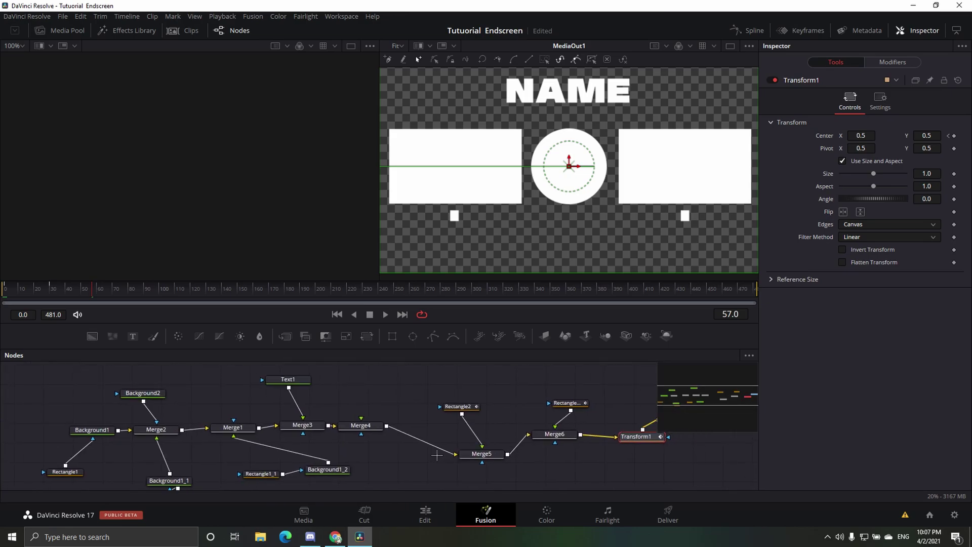
{"action": "scroll", "coordinate": [437, 454], "scroll_direction": "down", "scroll_amount": 1}
{"action": "scroll", "coordinate": [437, 455], "scroll_direction": "up", "scroll_amount": 1}
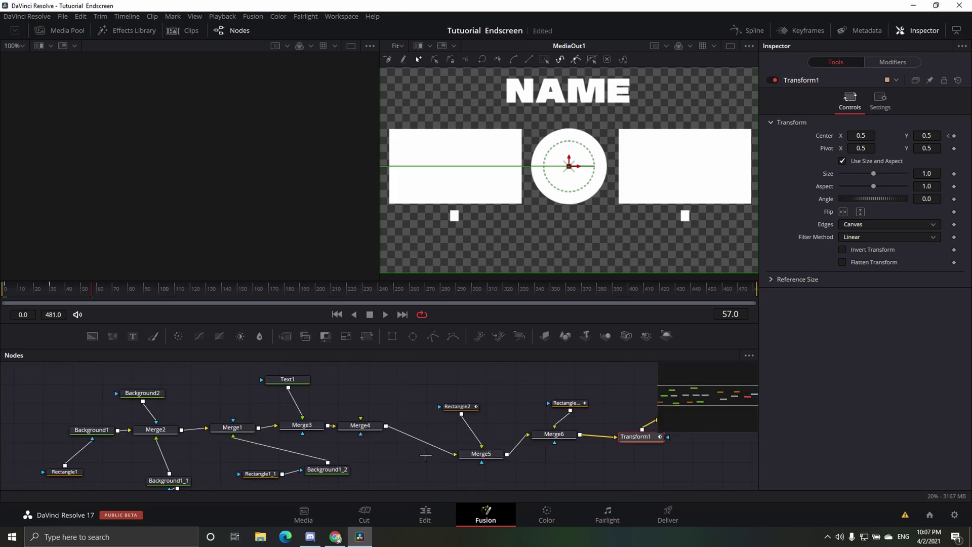
{"action": "left_click_drag", "start_coordinate": [550, 437], "coordinate": [668, 444]}
{"action": "left_click", "coordinate": [415, 386]}
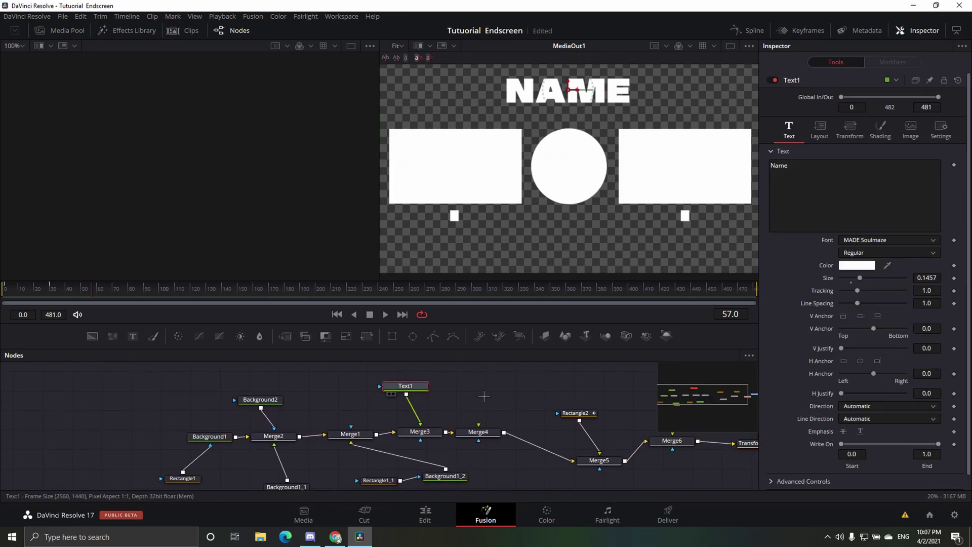
{"action": "left_click", "coordinate": [831, 178]}
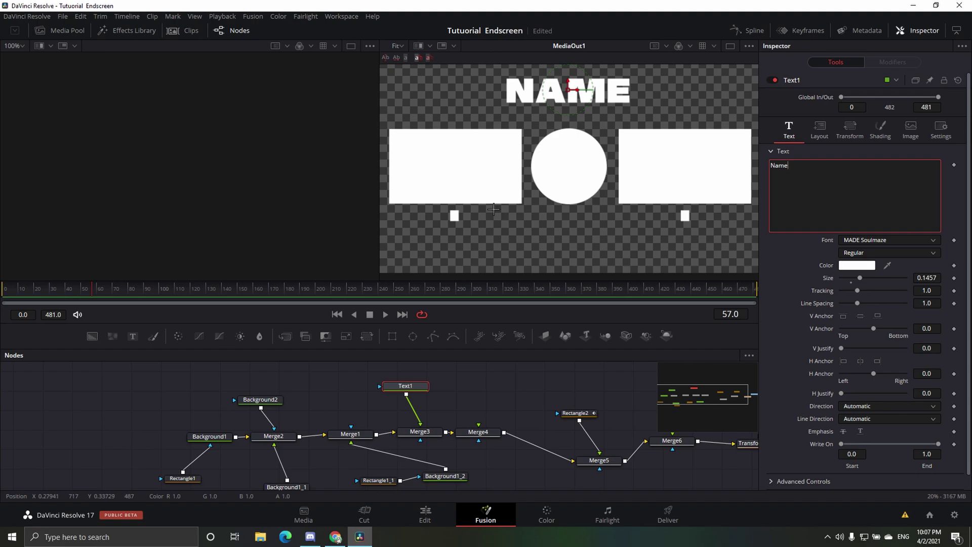
{"action": "key", "text": "BackSpace"}
{"action": "key", "text": "BackSpace"}
{"action": "key", "text": "BackSpace"}
{"action": "key", "text": "BackSpace"}
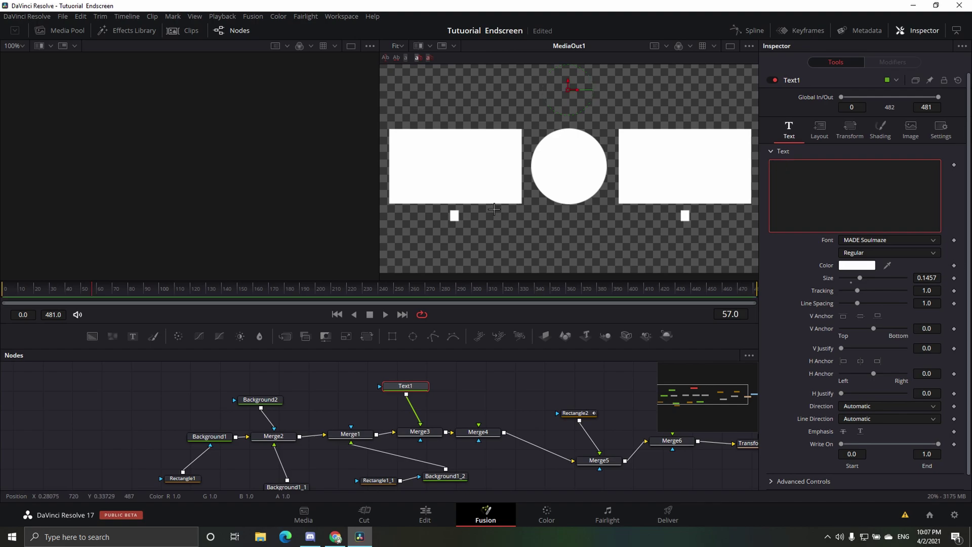
{"action": "type", "text": "Toan"}
{"action": "key", "text": "BackSpace"}
{"action": "type", "text": "d"}
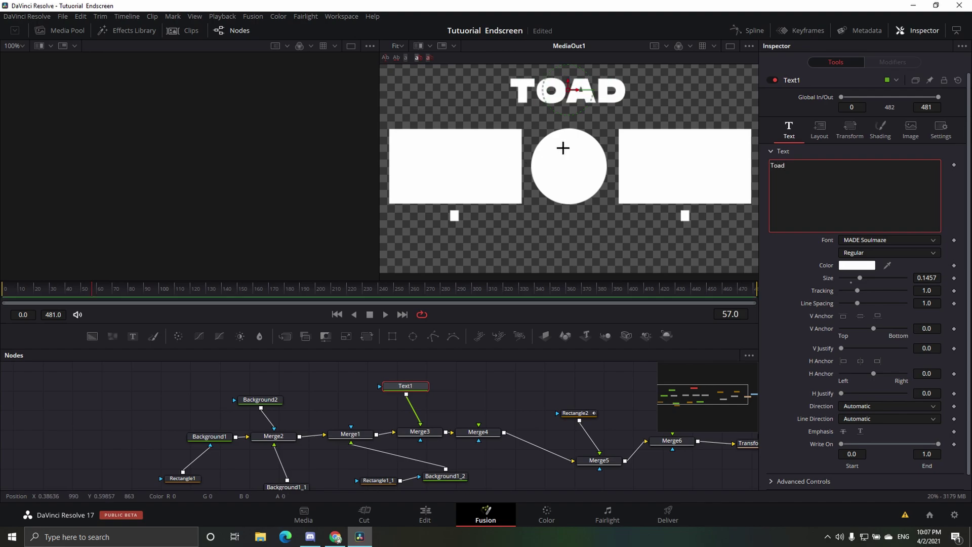
Try a smaller size for the Text1 title and undo the change, leaving the font as it is.
{"action": "left_click", "coordinate": [890, 242]}
{"action": "left_click", "coordinate": [662, 355]}
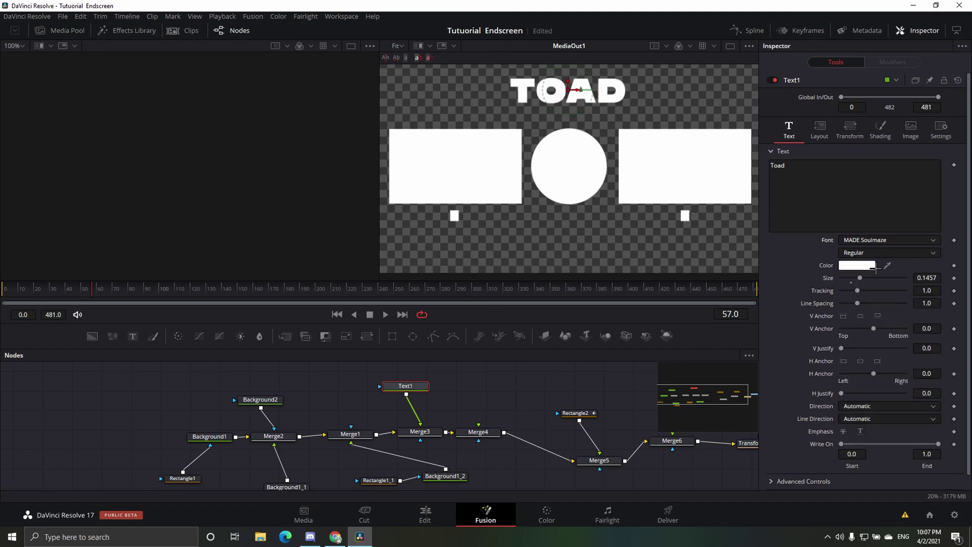
{"action": "left_click_drag", "start_coordinate": [472, 446], "coordinate": [451, 468]}
{"action": "scroll", "coordinate": [436, 425], "scroll_direction": "down", "scroll_amount": 1}
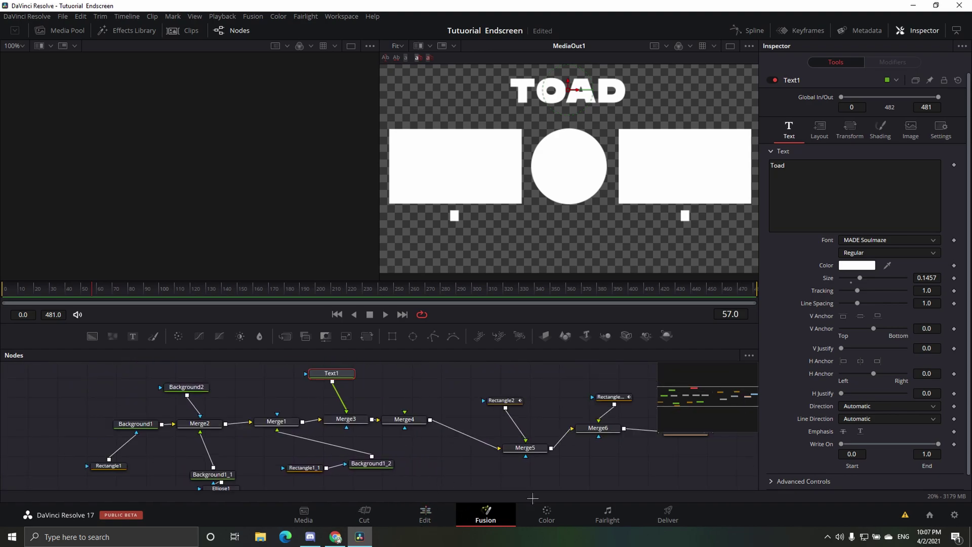
{"action": "left_click_drag", "start_coordinate": [860, 278], "coordinate": [851, 278]}
{"action": "key", "text": "ctrl+z"}
Return to the Edit page and open the Fusion Composition clip on track V1 in the Fusion page.
{"action": "left_click_drag", "start_coordinate": [473, 436], "coordinate": [341, 424]}
{"action": "left_click", "coordinate": [424, 515]}
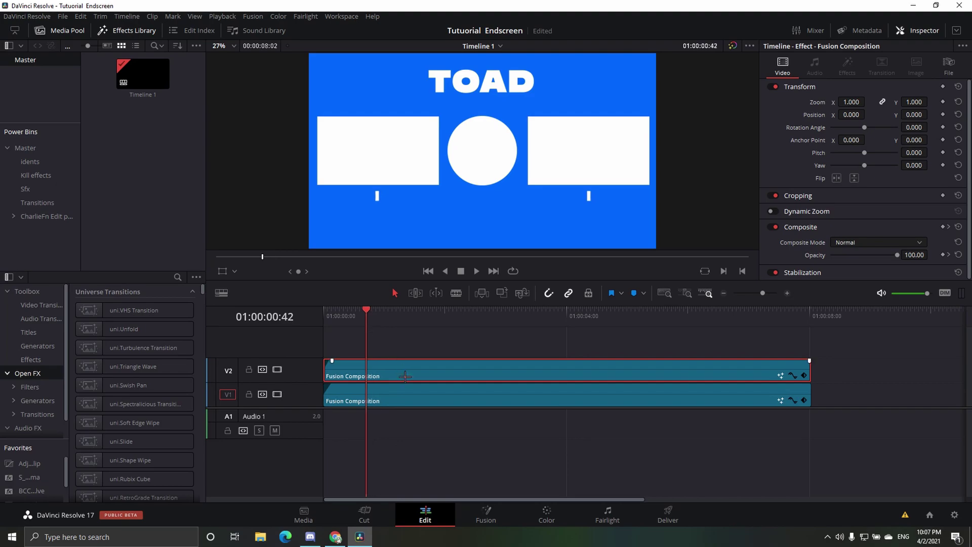
{"action": "left_click", "coordinate": [438, 402]}
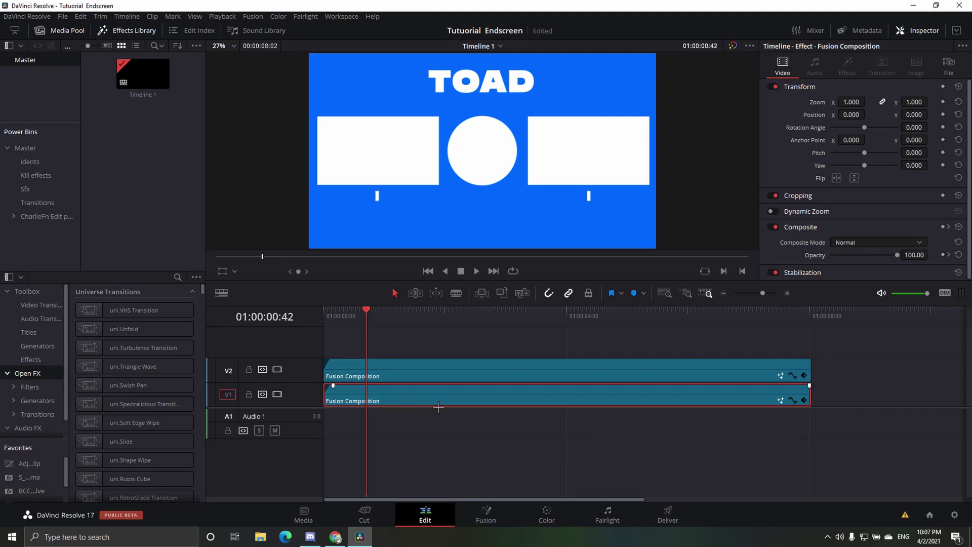
{"action": "right_click", "coordinate": [414, 401]}
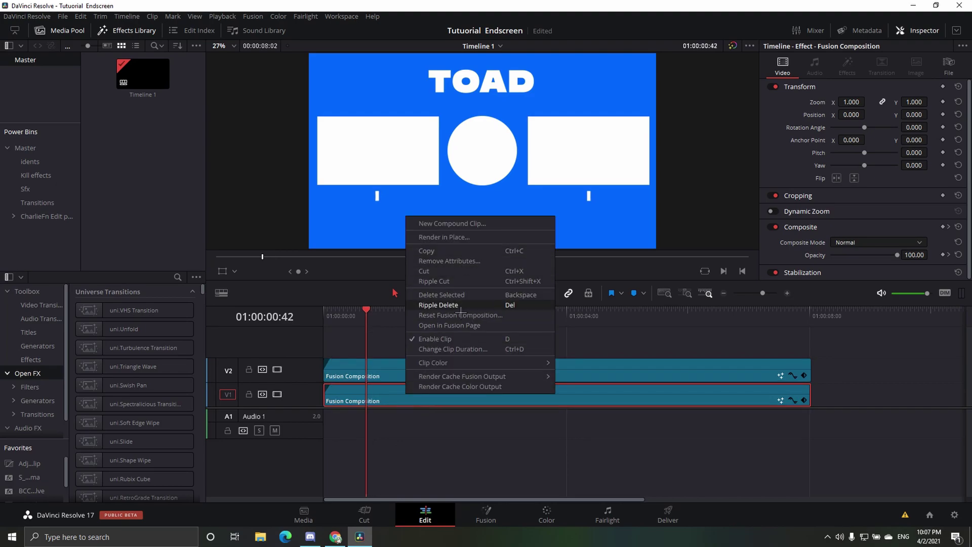
{"action": "left_click", "coordinate": [460, 328]}
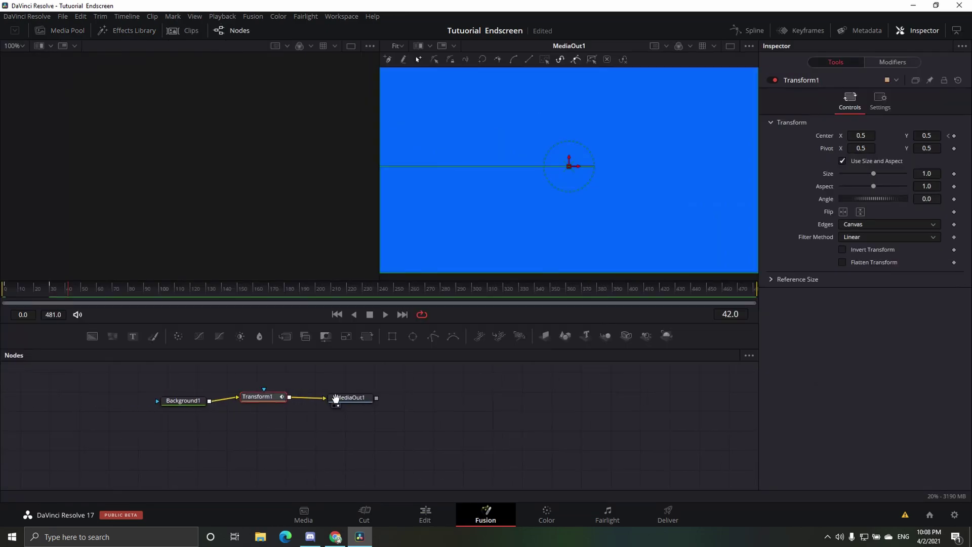
Change the solid color of the Background1 node to black, #000000.
{"action": "left_click", "coordinate": [309, 428]}
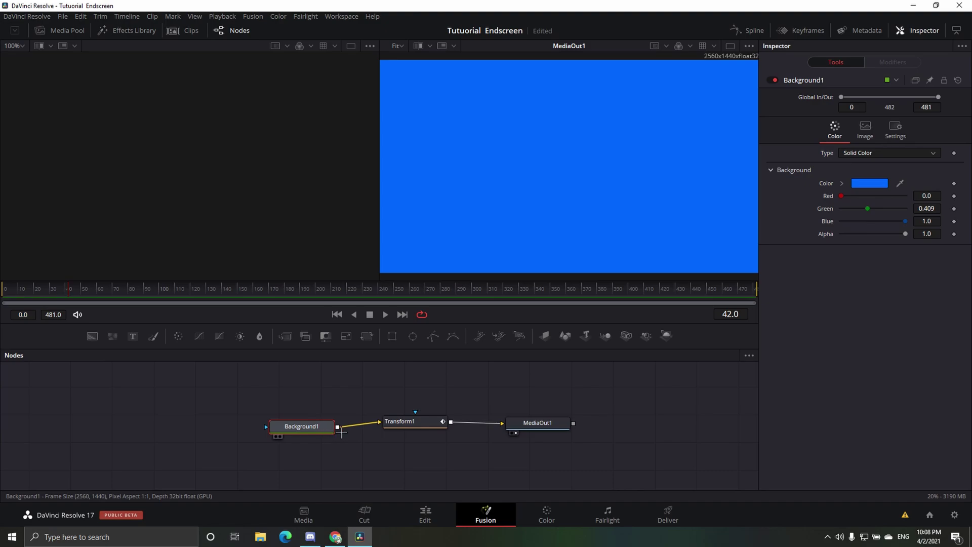
{"action": "left_click", "coordinate": [869, 183]}
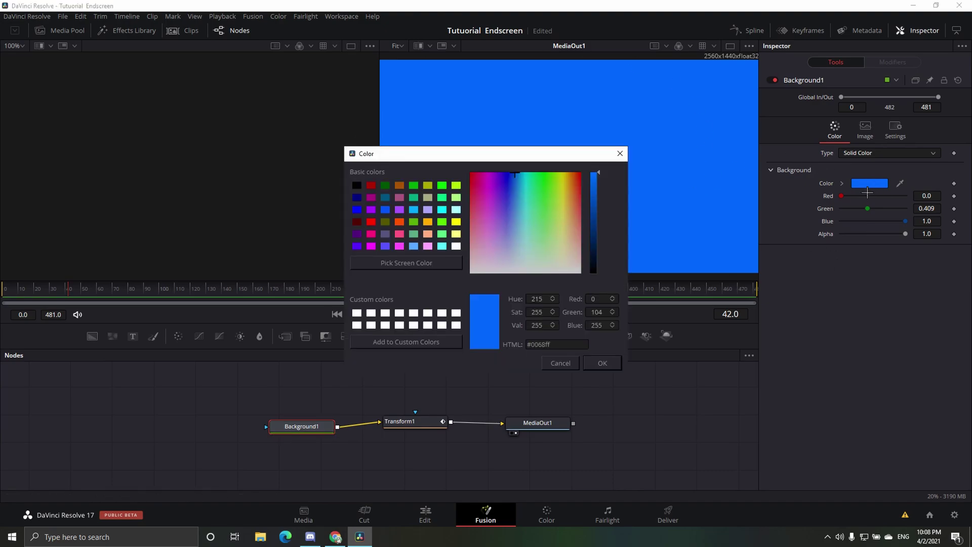
{"action": "left_click_drag", "start_coordinate": [783, 151], "coordinate": [190, 168]}
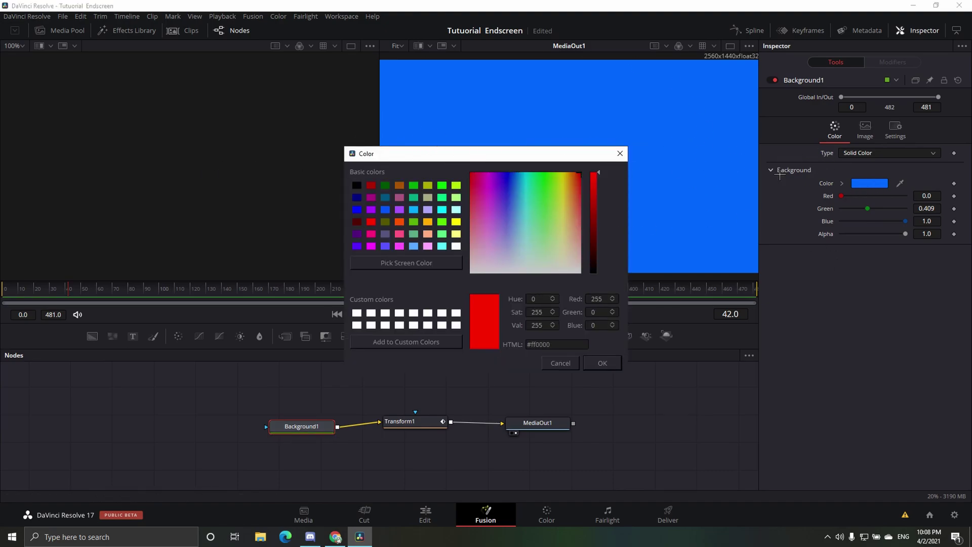
{"action": "mouse_move", "coordinate": [780, 176]}
{"action": "left_mouse_down"}
{"action": "mouse_move", "coordinate": [17, 223]}
{"action": "mouse_move", "coordinate": [9, 344]}
{"action": "left_mouse_up"}
{"action": "mouse_move", "coordinate": [619, 409]}
{"action": "left_mouse_down"}
{"action": "mouse_move", "coordinate": [512, 172]}
{"action": "mouse_move", "coordinate": [367, 173]}
{"action": "mouse_move", "coordinate": [547, 340]}
{"action": "mouse_move", "coordinate": [517, 333]}
{"action": "mouse_move", "coordinate": [501, 230]}
{"action": "mouse_move", "coordinate": [551, 198]}
{"action": "mouse_move", "coordinate": [321, 167]}
{"action": "left_mouse_up"}
{"action": "left_click_drag", "start_coordinate": [600, 221], "coordinate": [607, 283]}
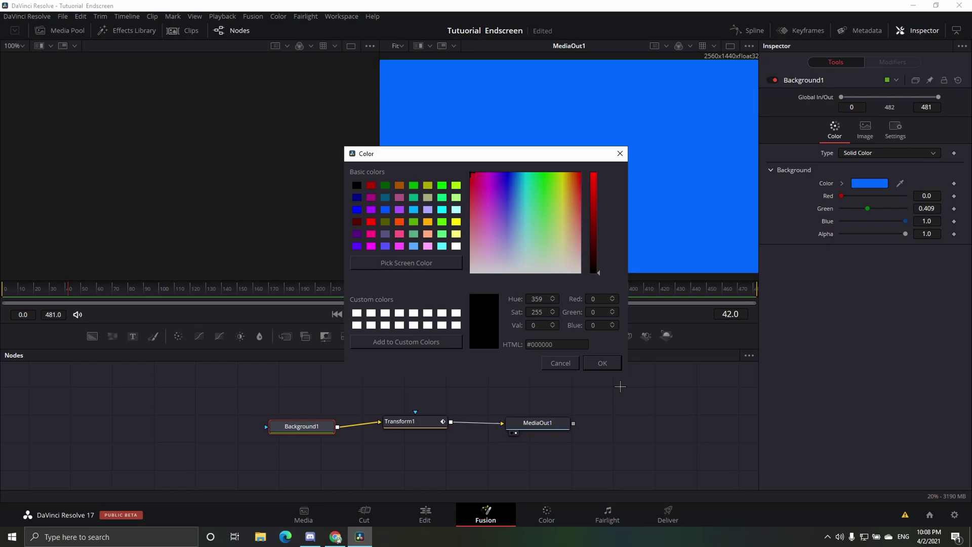
{"action": "left_click", "coordinate": [602, 363]}
Return to the Edit page and play the timeline from the start to check the black background.
{"action": "left_click", "coordinate": [448, 521]}
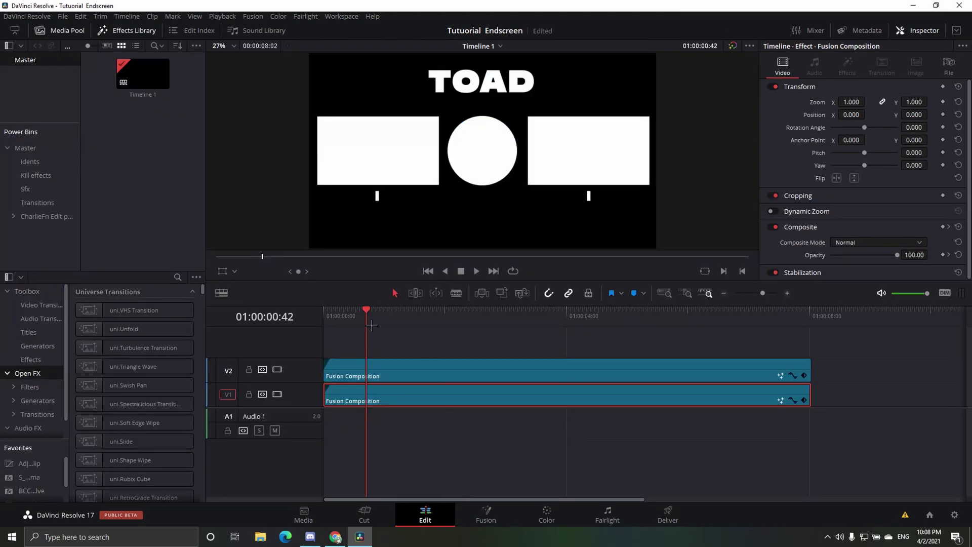
{"action": "left_click_drag", "start_coordinate": [371, 324], "coordinate": [270, 338]}
{"action": "key", "text": "space"}
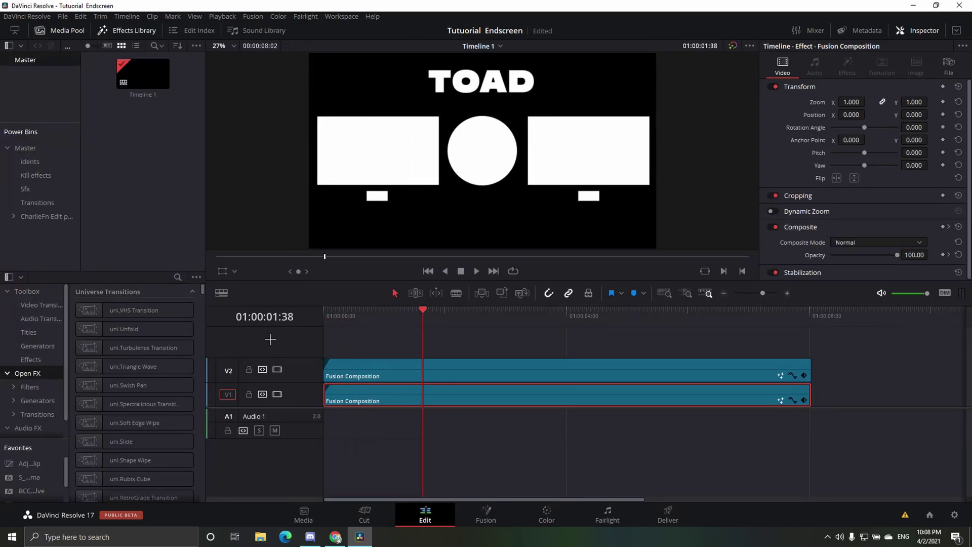
Move both Fusion Composition clips up one track and place a Solid Color generator on V1, extended to match their length.
{"action": "left_click_drag", "start_coordinate": [496, 374], "coordinate": [527, 350]}
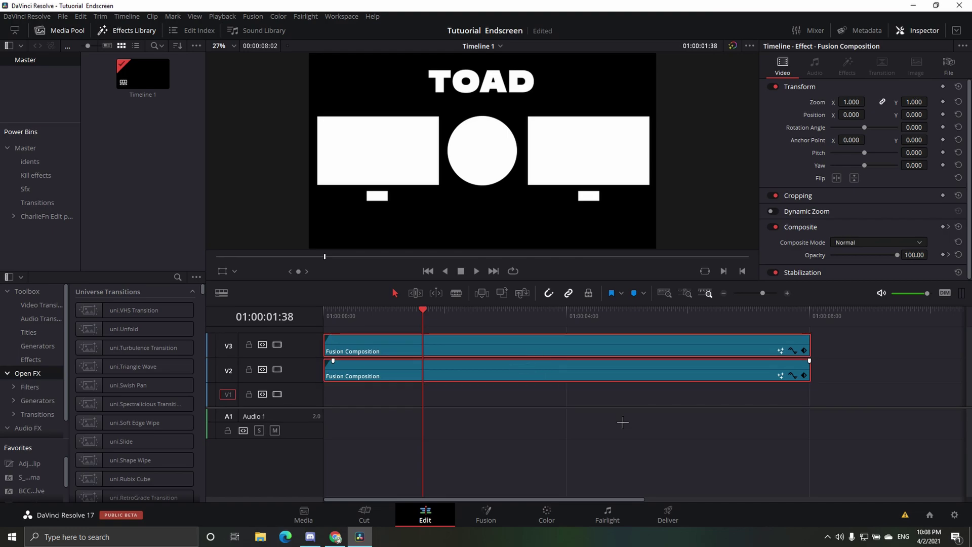
{"action": "left_click", "coordinate": [622, 423]}
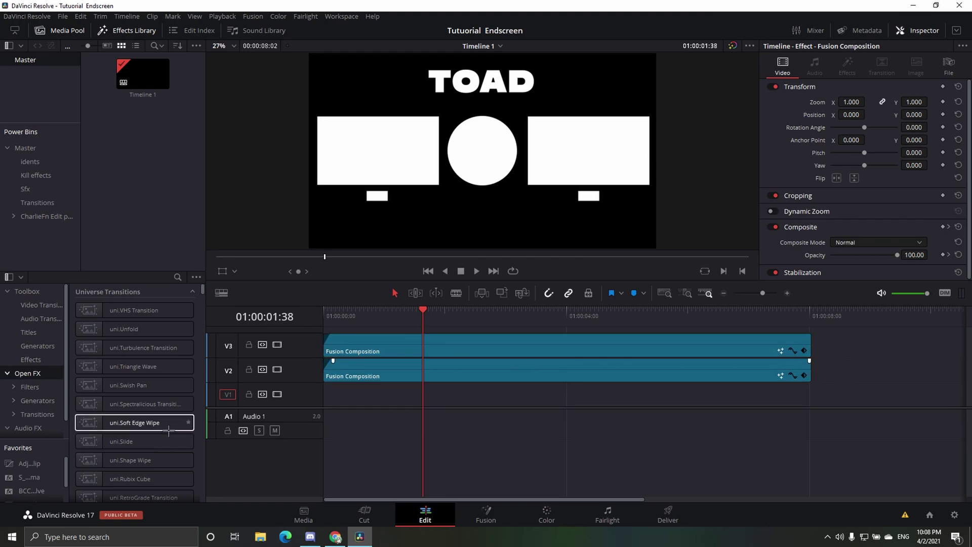
{"action": "left_click", "coordinate": [45, 348]}
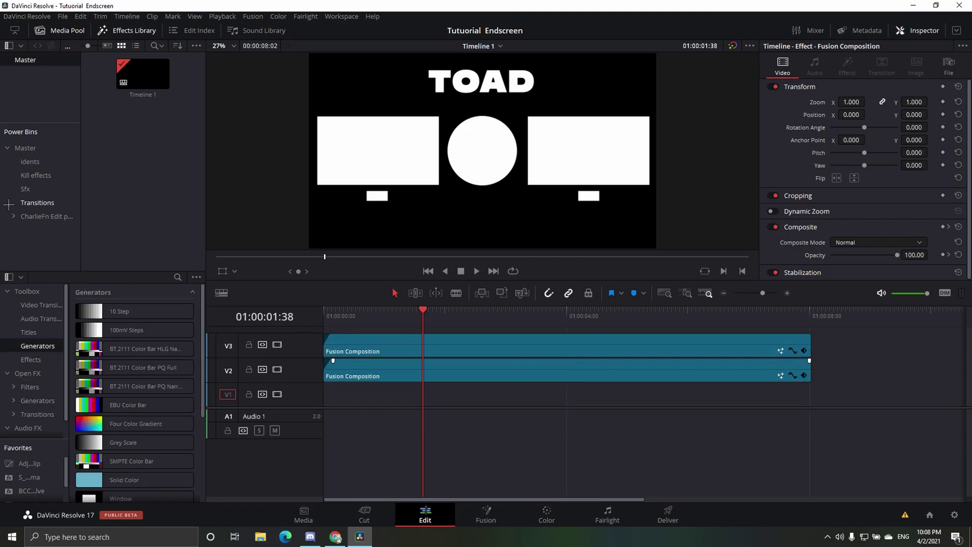
{"action": "left_click", "coordinate": [126, 31]}
{"action": "left_click", "coordinate": [145, 33]}
{"action": "left_click_drag", "start_coordinate": [128, 484], "coordinate": [405, 403]}
{"action": "left_click_drag", "start_coordinate": [626, 403], "coordinate": [810, 405]}
Set the Solid Color generator on V1 to bright green, #00ff26.
{"action": "left_click", "coordinate": [840, 124]}
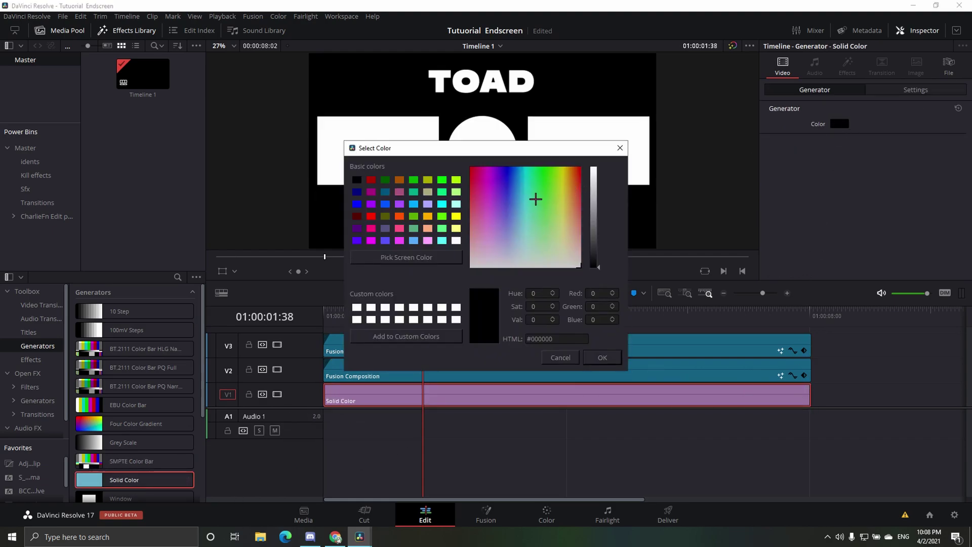
{"action": "left_click", "coordinate": [533, 168]}
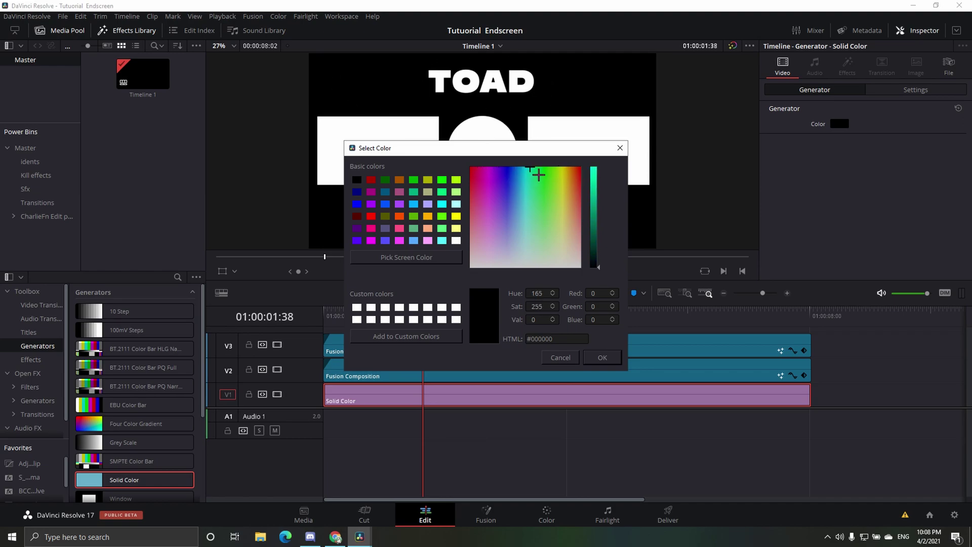
{"action": "left_click_drag", "start_coordinate": [607, 197], "coordinate": [595, 132]}
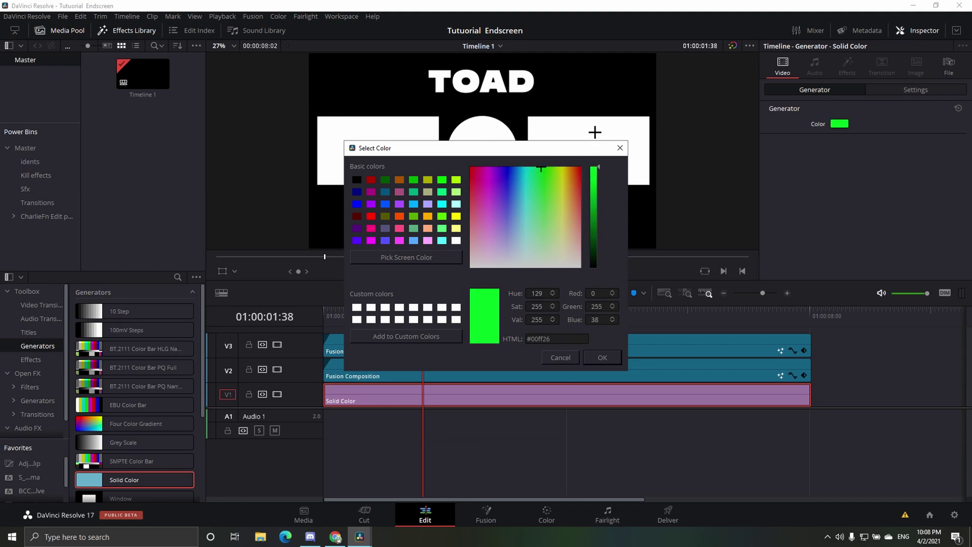
{"action": "left_click", "coordinate": [603, 357]}
Play the timeline from near its start to check the animation over the green background.
{"action": "left_click", "coordinate": [339, 310]}
{"action": "key", "text": "space"}
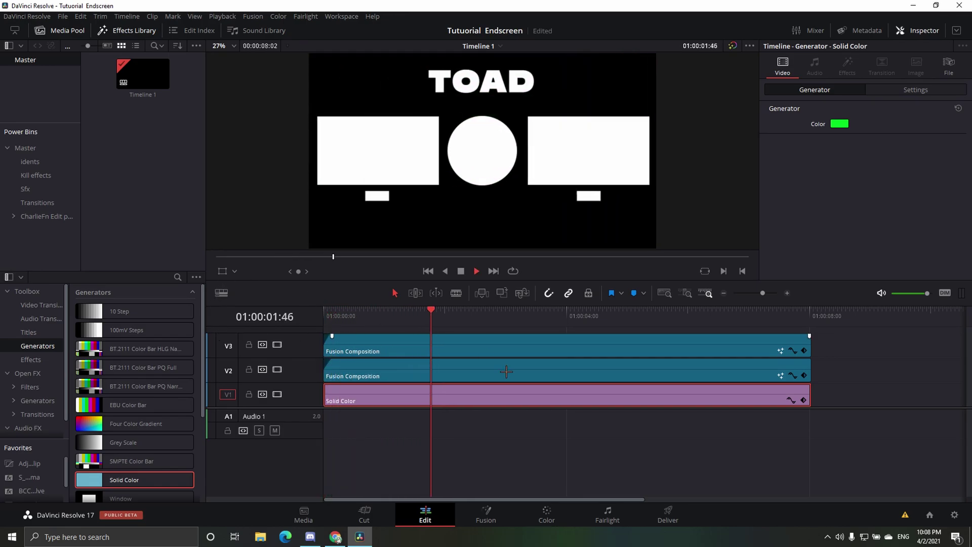
{"action": "key", "text": "space"}
Open the Deliver page, put the playhead at the timeline start and check the MP4 format and 2560 x 1440 resolution settings.
{"action": "left_click", "coordinate": [681, 521]}
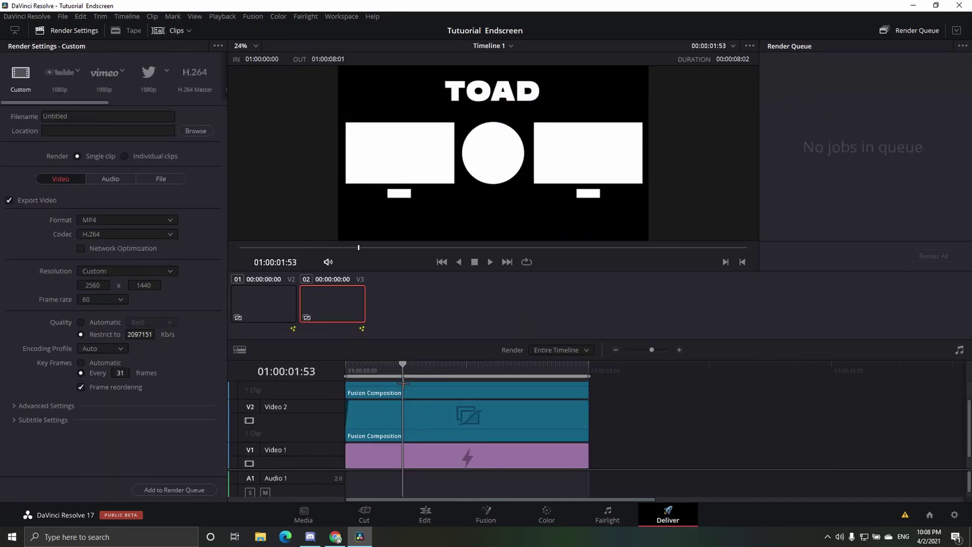
{"action": "left_click_drag", "start_coordinate": [403, 382], "coordinate": [345, 379]}
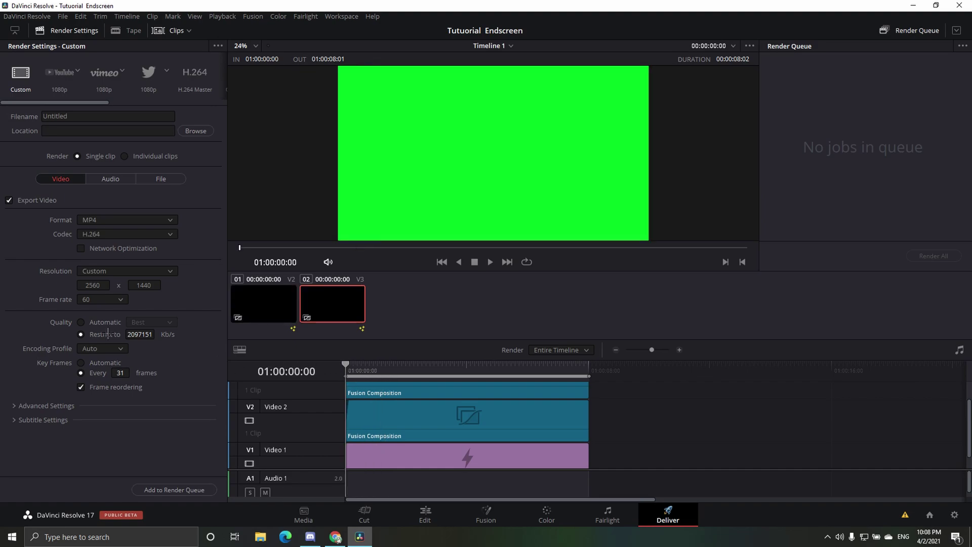
{"action": "left_click", "coordinate": [106, 224]}
{"action": "left_click", "coordinate": [99, 284]}
Restrict the render quality to 2097151 Kb/s and use key frames every 31 frames.
{"action": "left_click", "coordinate": [150, 337]}
{"action": "key", "text": "BackSpace"}
{"action": "key", "text": "BackSpace"}
{"action": "key", "text": "BackSpace"}
{"action": "key", "text": "BackSpace"}
{"action": "key", "text": "BackSpace"}
{"action": "key", "text": "BackSpace"}
{"action": "key", "text": "BackSpace"}
{"action": "double_click", "coordinate": [141, 335]}
{"action": "type", "text": "1111111"}
{"action": "left_click", "coordinate": [88, 365]}
{"action": "left_click", "coordinate": [95, 374]}
Examine the advanced render settings and collapse them again.
{"action": "left_click", "coordinate": [41, 406]}
{"action": "scroll", "coordinate": [152, 354], "scroll_direction": "down", "scroll_amount": 4}
{"action": "scroll", "coordinate": [169, 404], "scroll_direction": "up", "scroll_amount": 4}
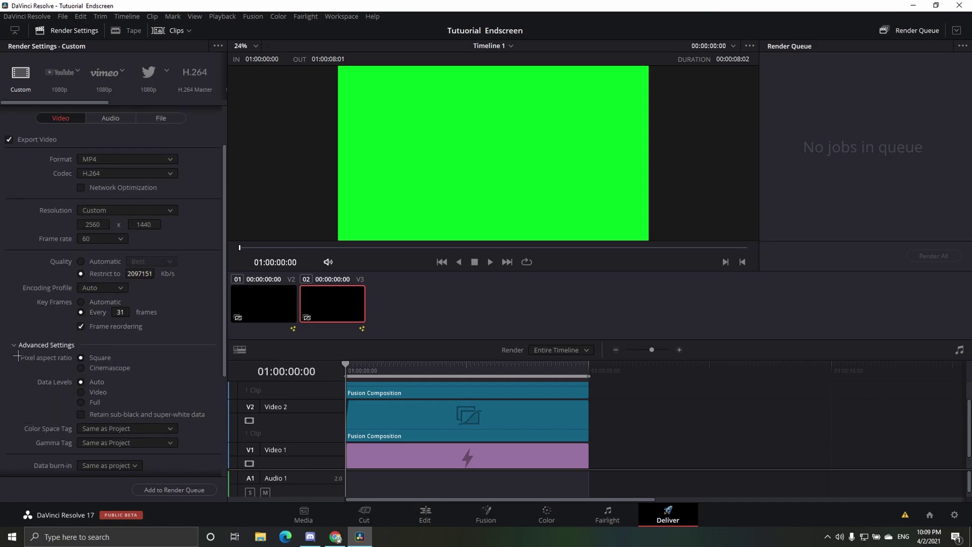
{"action": "left_click", "coordinate": [50, 346]}
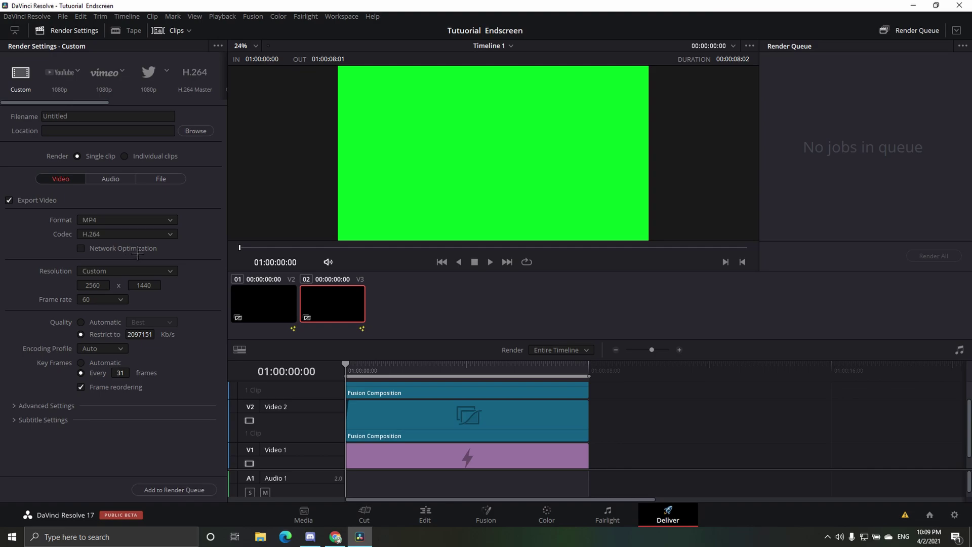
Add the timeline to the render queue, with the output saved in Downloads as "tutuorial endscreen".
{"action": "left_click", "coordinate": [175, 490]}
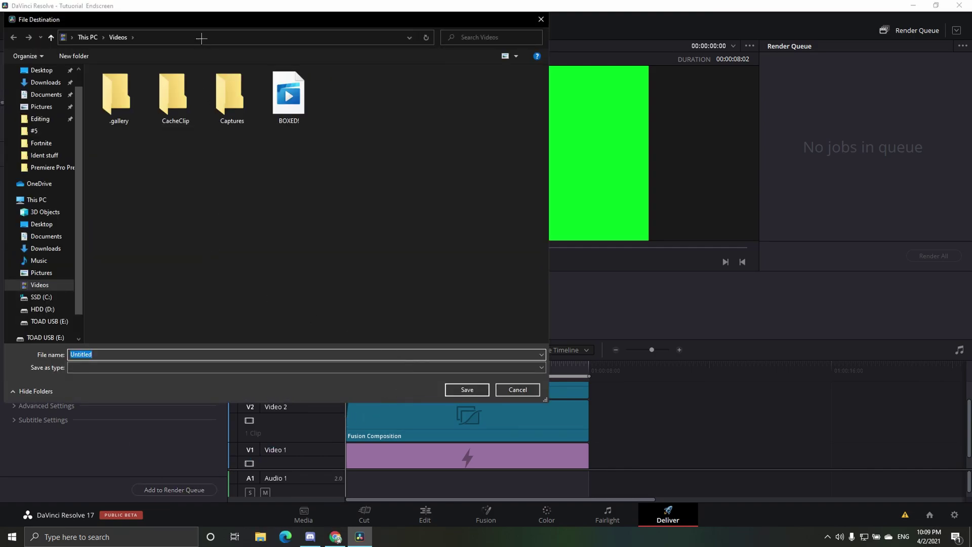
{"action": "left_click", "coordinate": [38, 239]}
{"action": "left_click", "coordinate": [38, 249]}
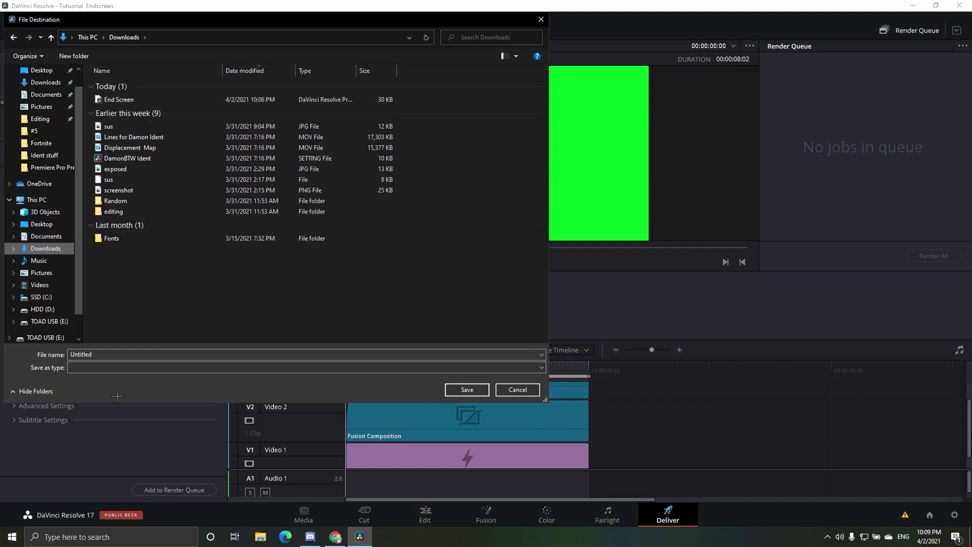
{"action": "type", "text": "tutuorial endscreen"}
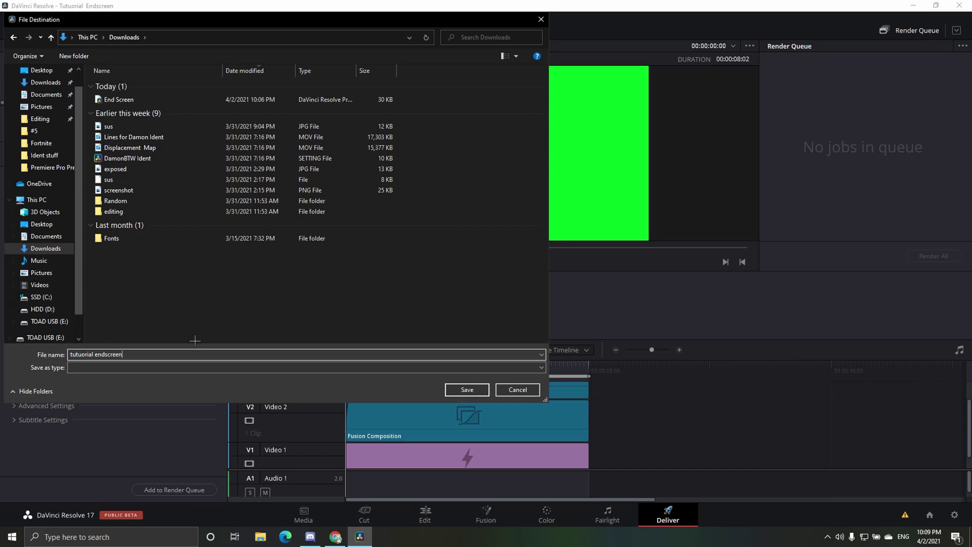
{"action": "left_click", "coordinate": [461, 391]}
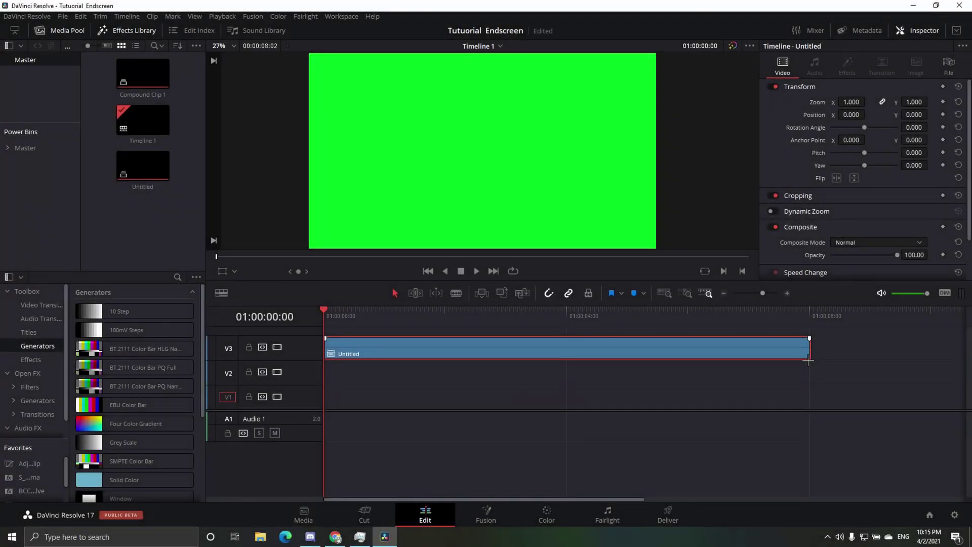
Play the Untitled end screen clip on V3 on the Edit page and return the playhead to the start.
{"action": "left_click", "coordinate": [818, 423]}
{"action": "key", "text": "space"}
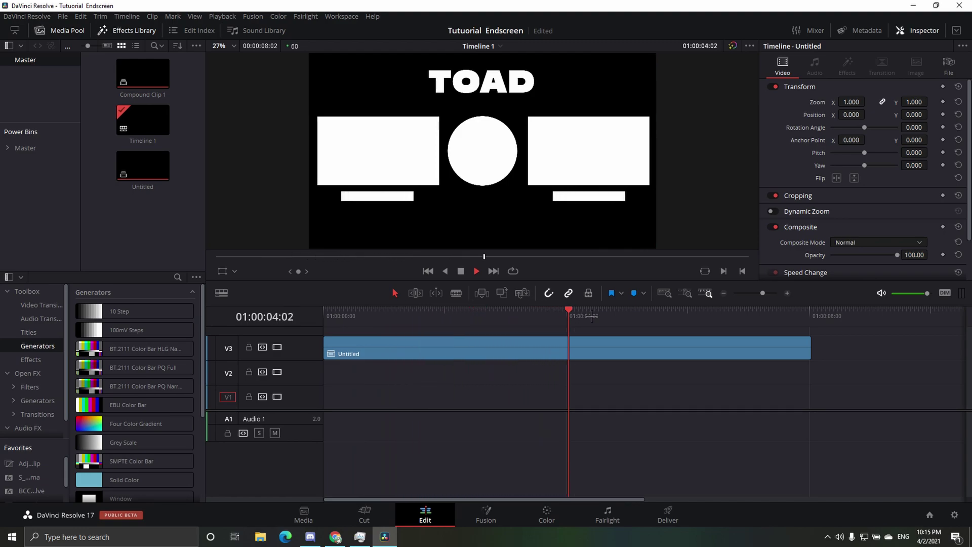
{"action": "left_click_drag", "start_coordinate": [644, 319], "coordinate": [314, 324]}
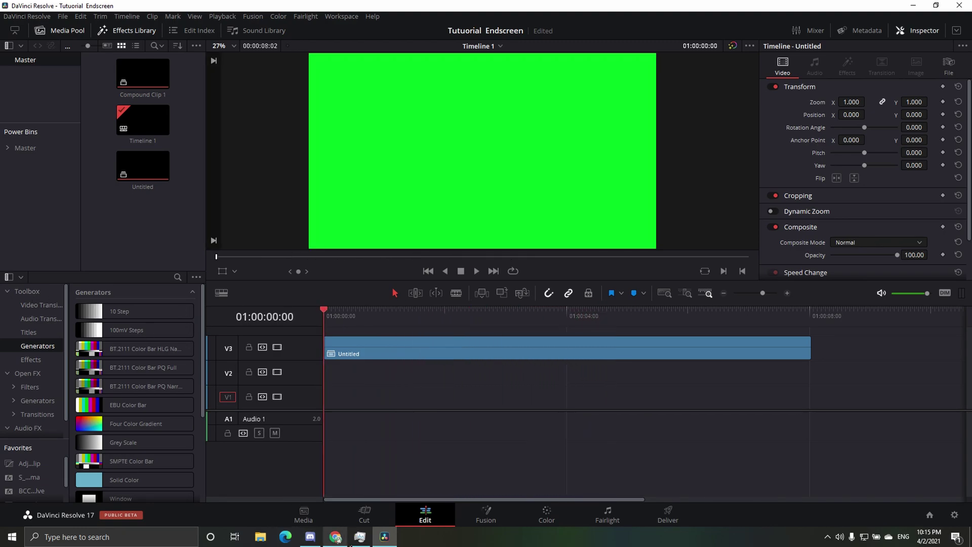
From File Explorer, add Fortnite 2021.02.21 - 18.31.01.25.DVR.mp4 in D:\Clips\Fortnite to the timeline on V1, beneath the Untitled clip's track.
{"action": "left_click", "coordinate": [260, 536]}
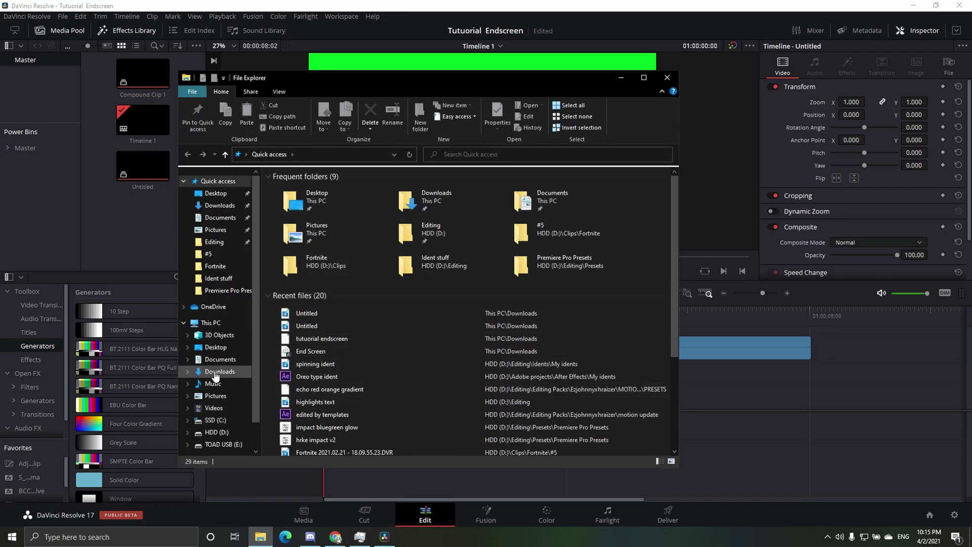
{"action": "left_click", "coordinate": [216, 432]}
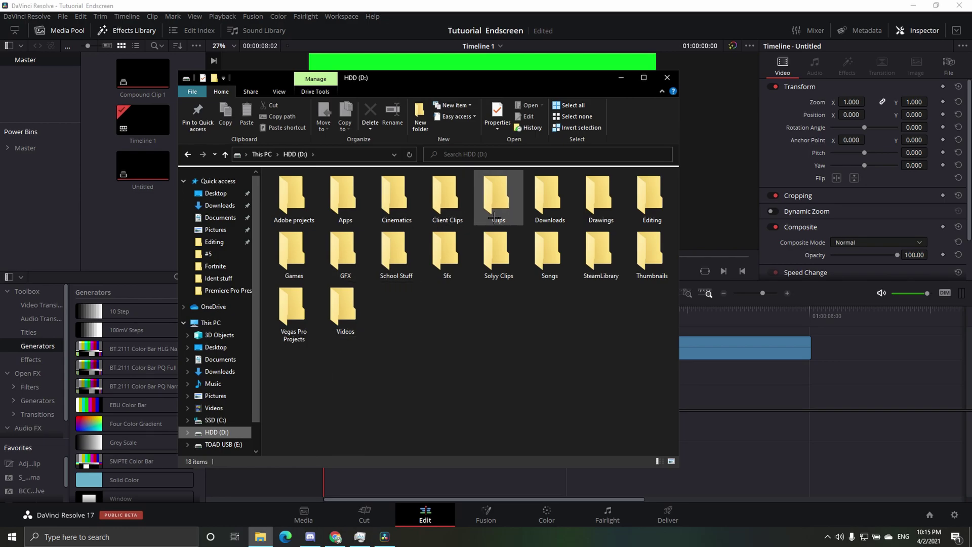
{"action": "double_click", "coordinate": [479, 223]}
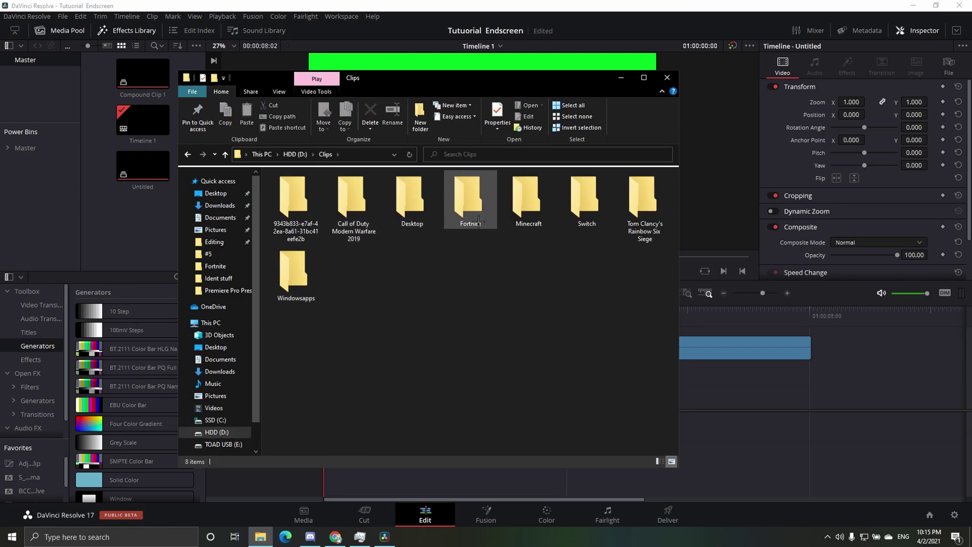
{"action": "double_click", "coordinate": [468, 203]}
{"action": "left_click_drag", "start_coordinate": [410, 261], "coordinate": [786, 420]}
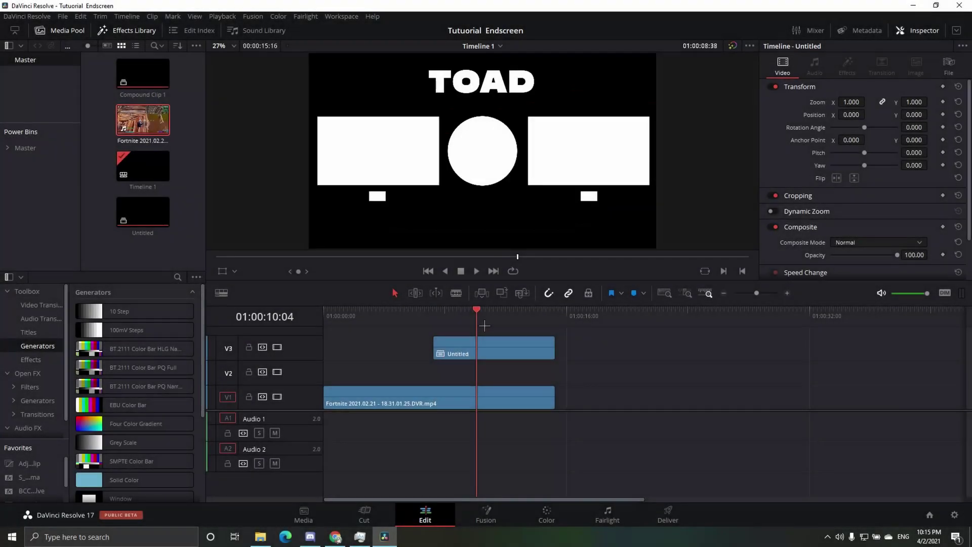
In the Untitled clip's Fusion composition, insert a Delta Keyer between MediaIn1 and MediaOut1 and sample the green as its background color.
{"action": "left_click", "coordinate": [475, 353]}
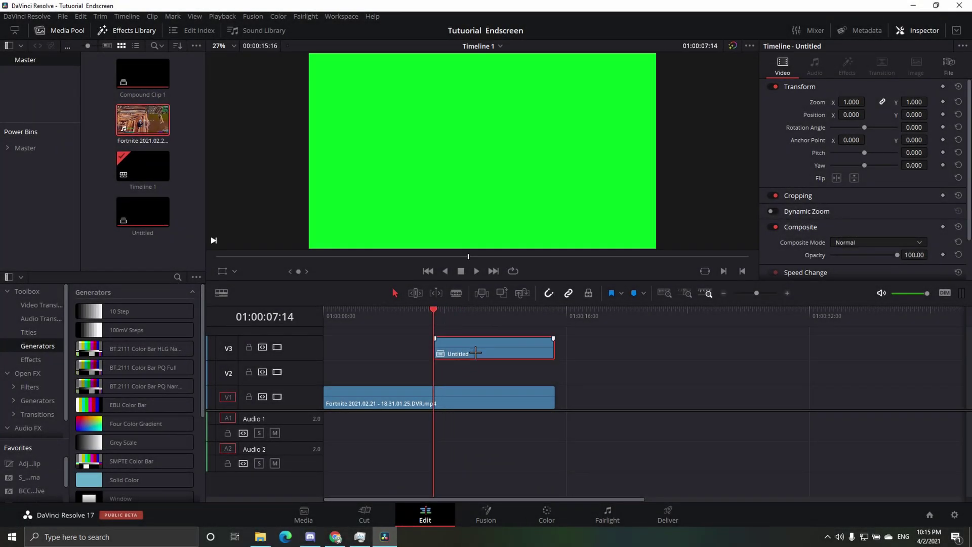
{"action": "left_click", "coordinate": [499, 521]}
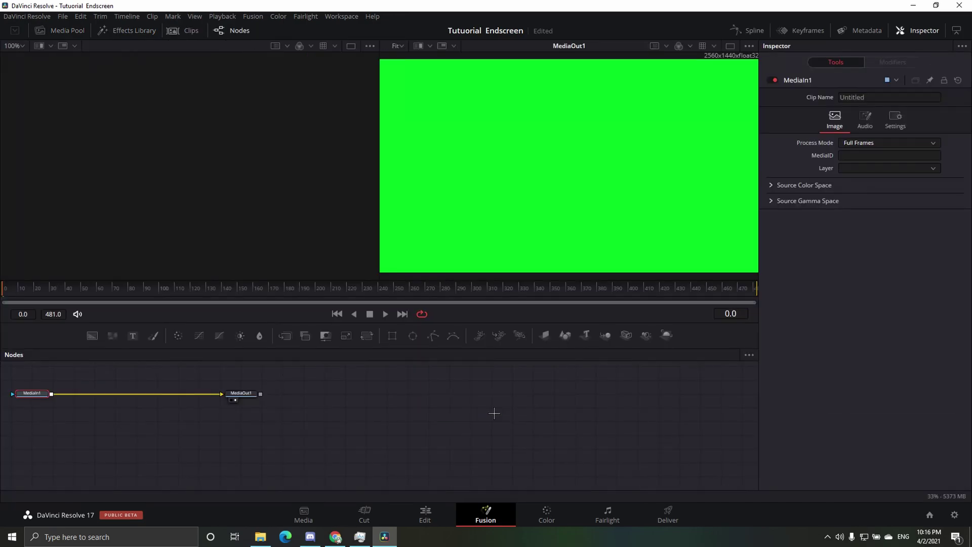
{"action": "key", "text": "shift+space"}
{"action": "type", "text": "de"}
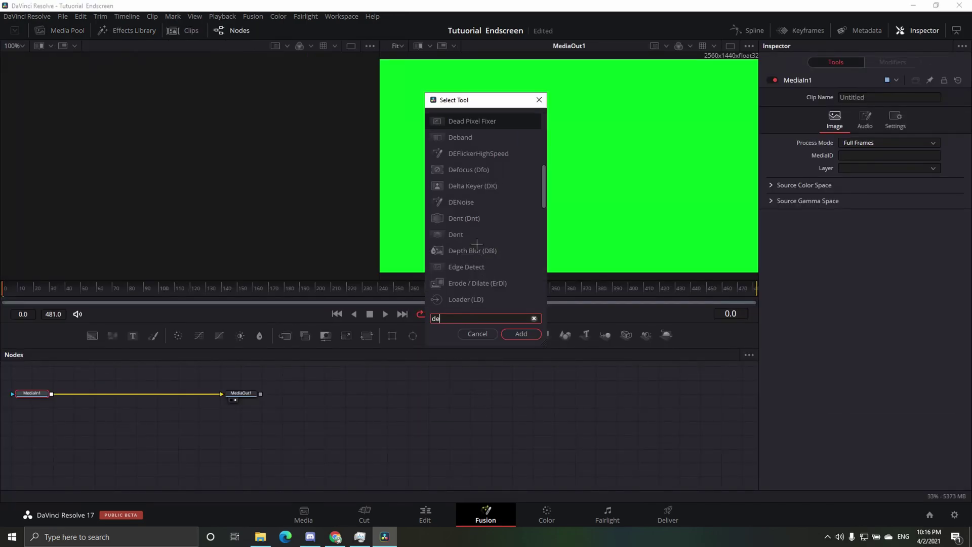
{"action": "type", "text": "lta"}
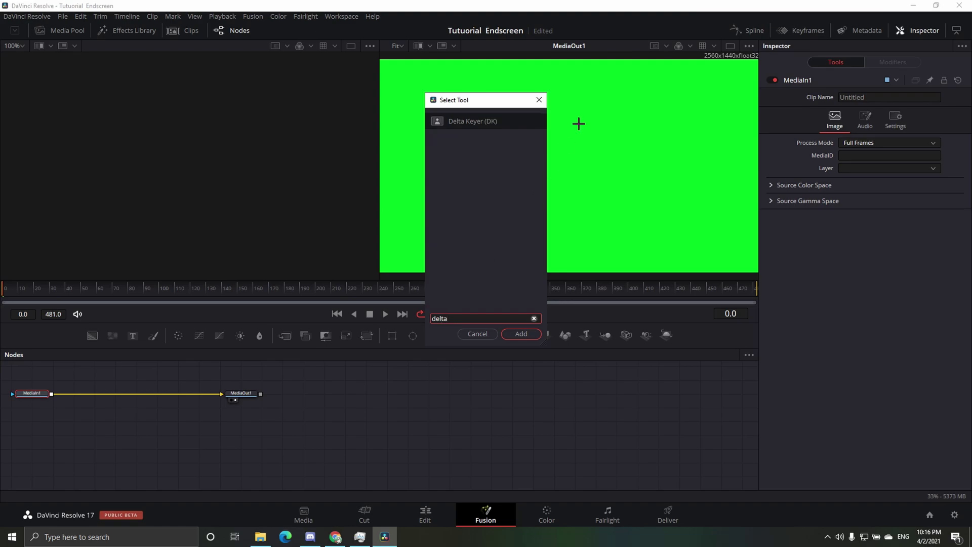
{"action": "left_click", "coordinate": [498, 126]}
{"action": "left_click", "coordinate": [521, 334]}
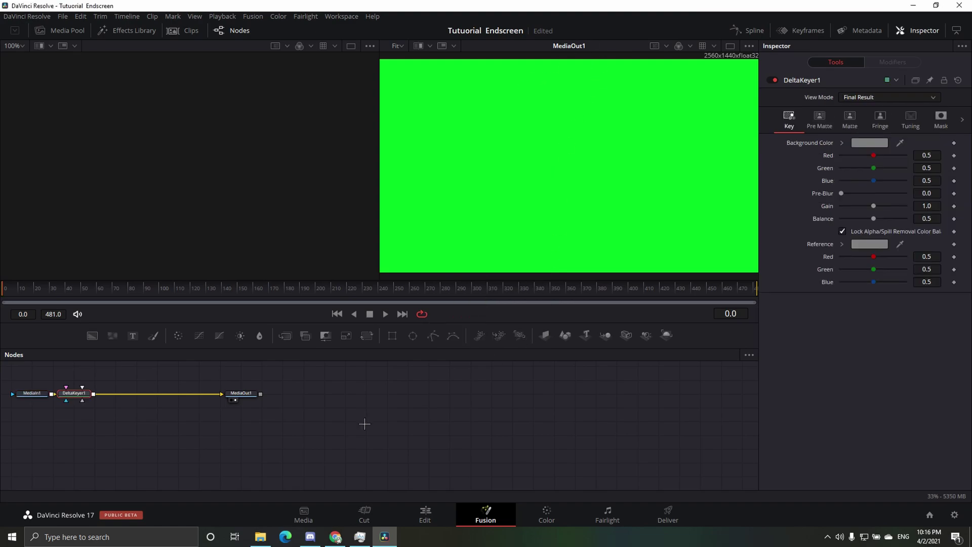
{"action": "left_click_drag", "start_coordinate": [74, 393], "coordinate": [124, 389]}
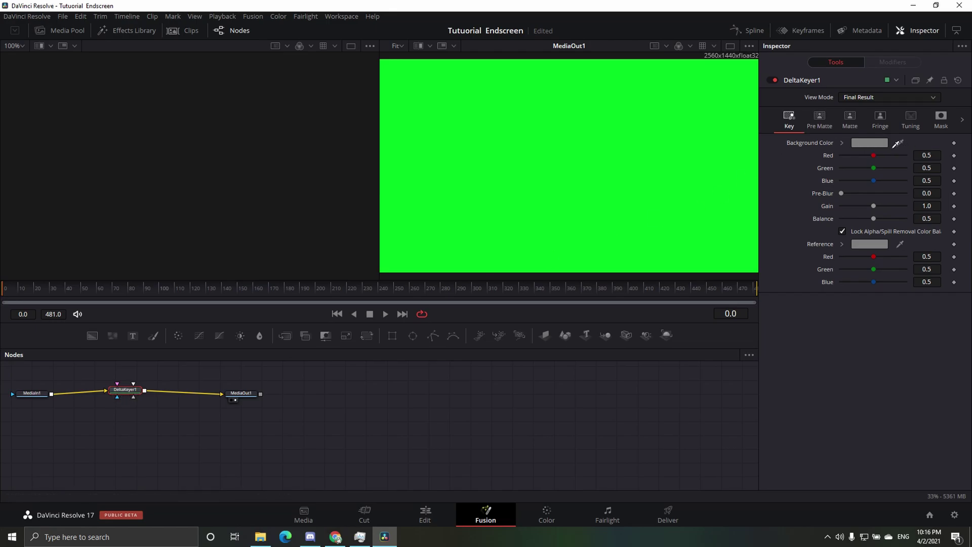
{"action": "left_click_drag", "start_coordinate": [898, 147], "coordinate": [685, 150]}
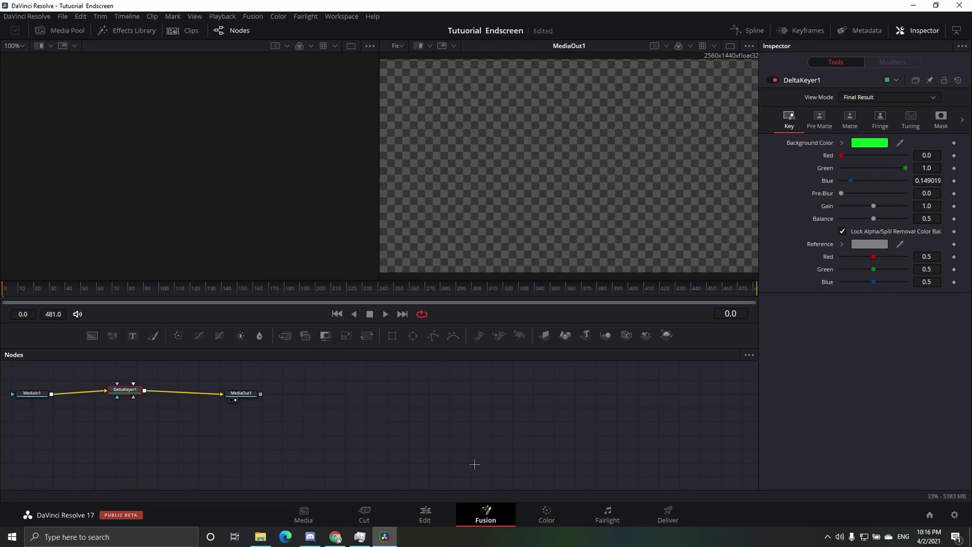
Return to the Edit page and play back the keyed end screen, restarting playback from the beginning of the timeline.
{"action": "left_click", "coordinate": [424, 513]}
{"action": "key", "text": "space"}
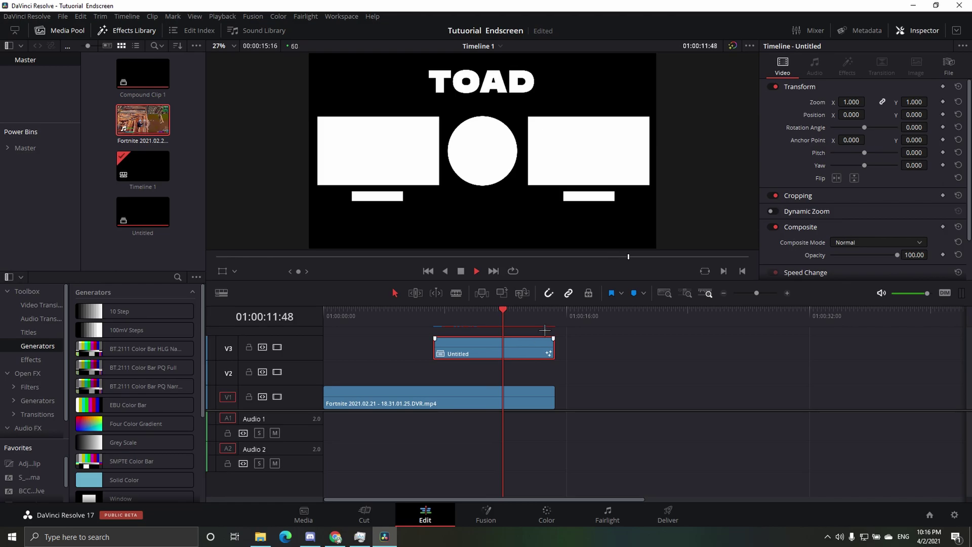
{"action": "left_click", "coordinate": [694, 311]}
{"action": "left_click_drag", "start_coordinate": [704, 334], "coordinate": [45, 371]}
{"action": "key", "text": "space"}
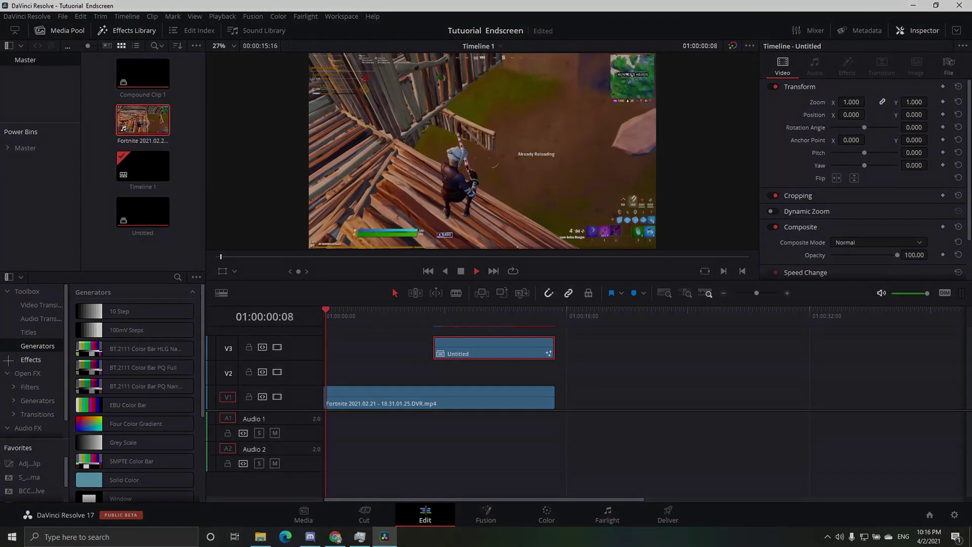